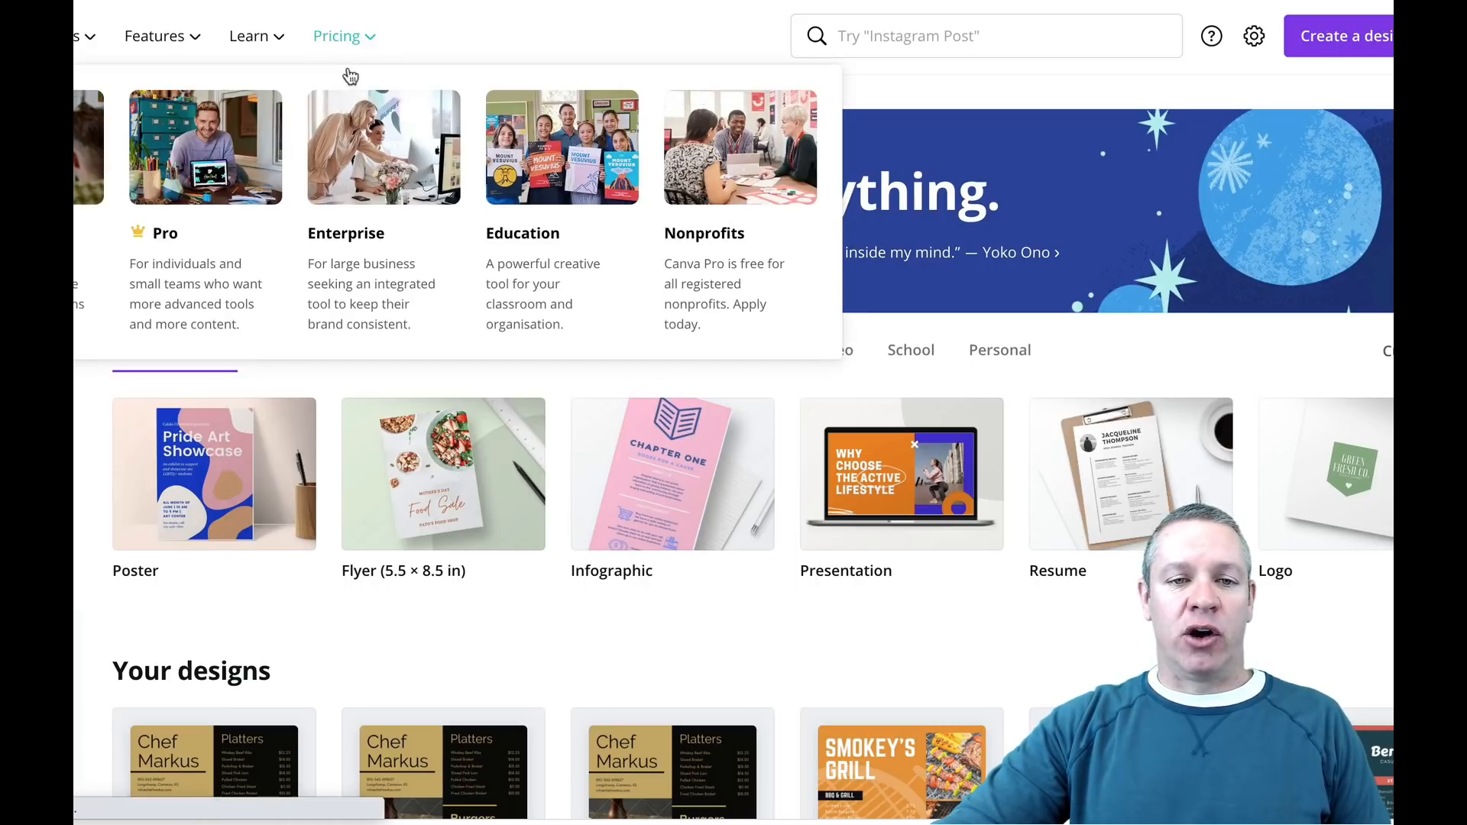
# Step: Open the pricing page and compare the Pro plan's monthly and yearly billing options
pyautogui.click(360, 44)
pyautogui.scroll(-2, 356, 252)
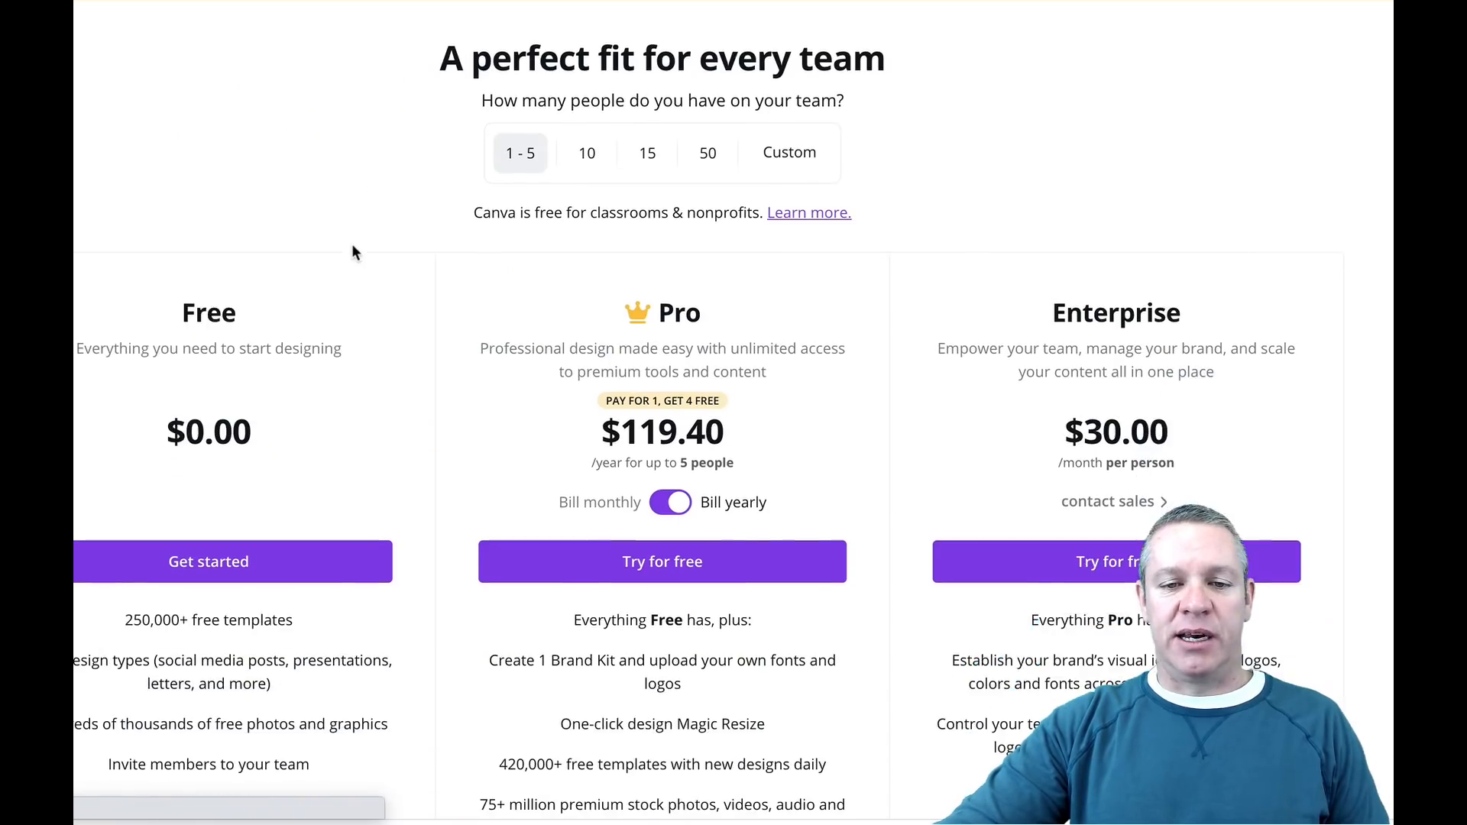
pyautogui.click(665, 503)
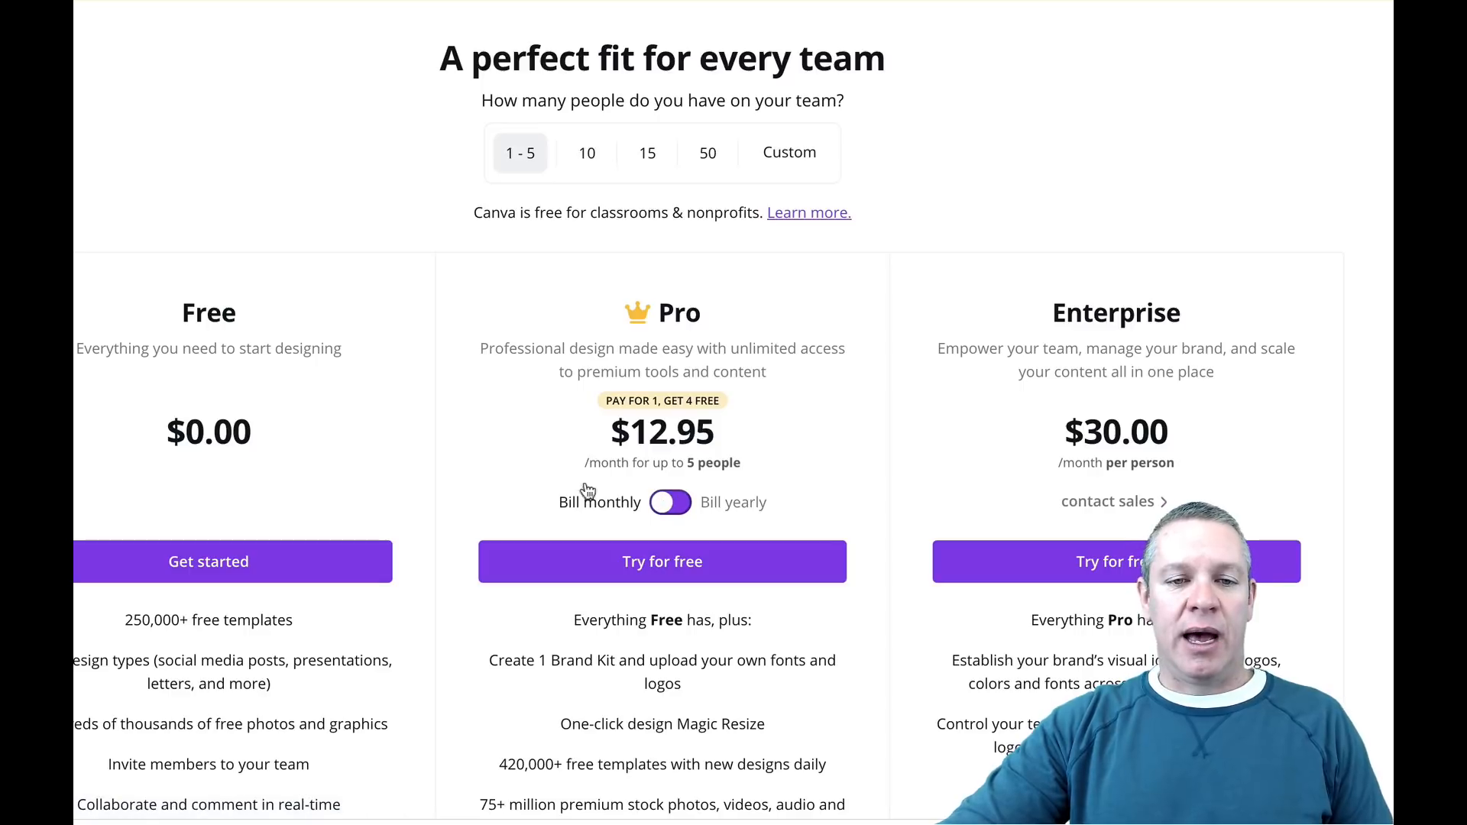
pyautogui.scroll(-1, 425, 371)
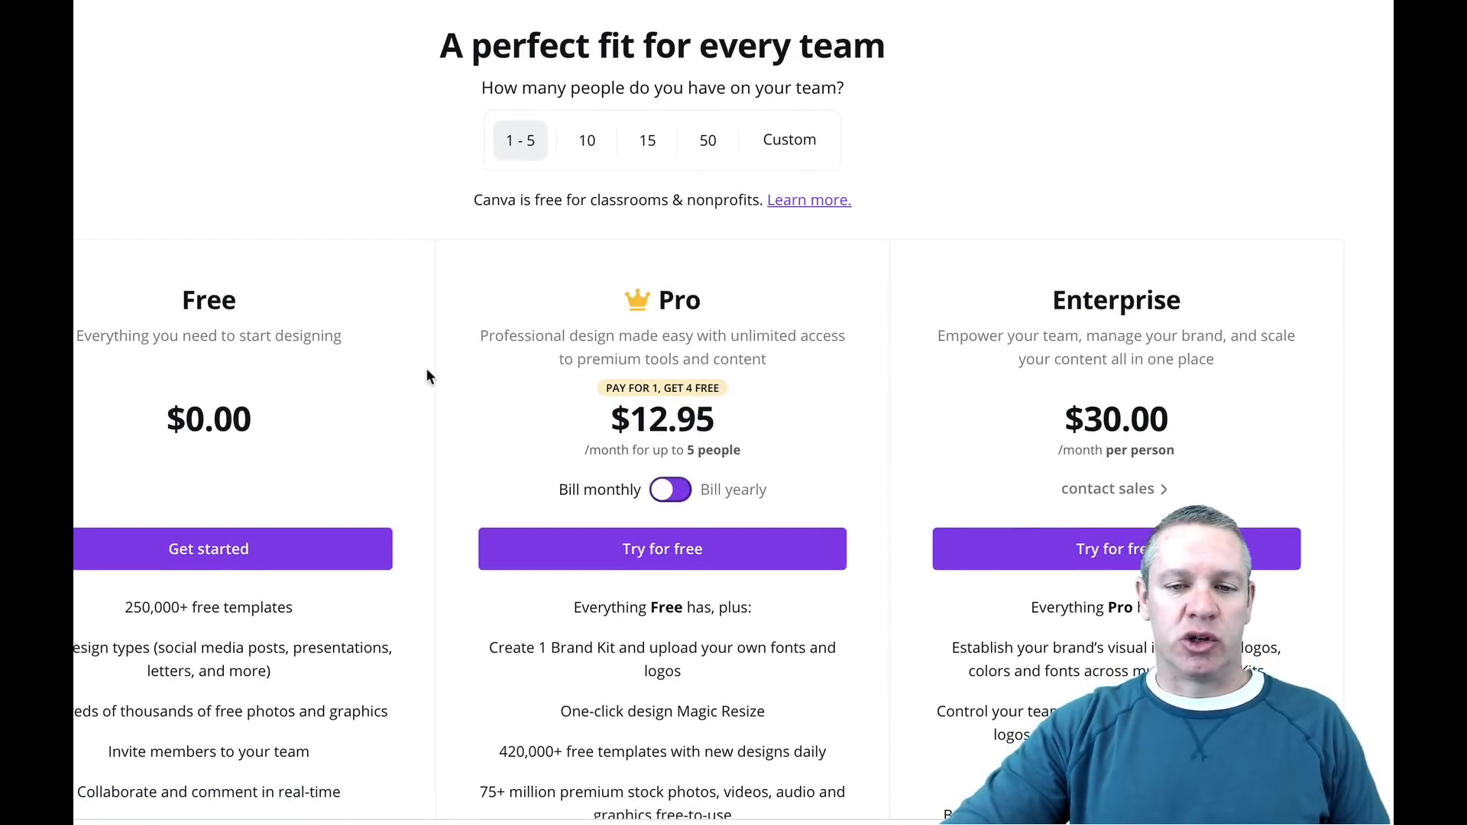
pyautogui.click(680, 491)
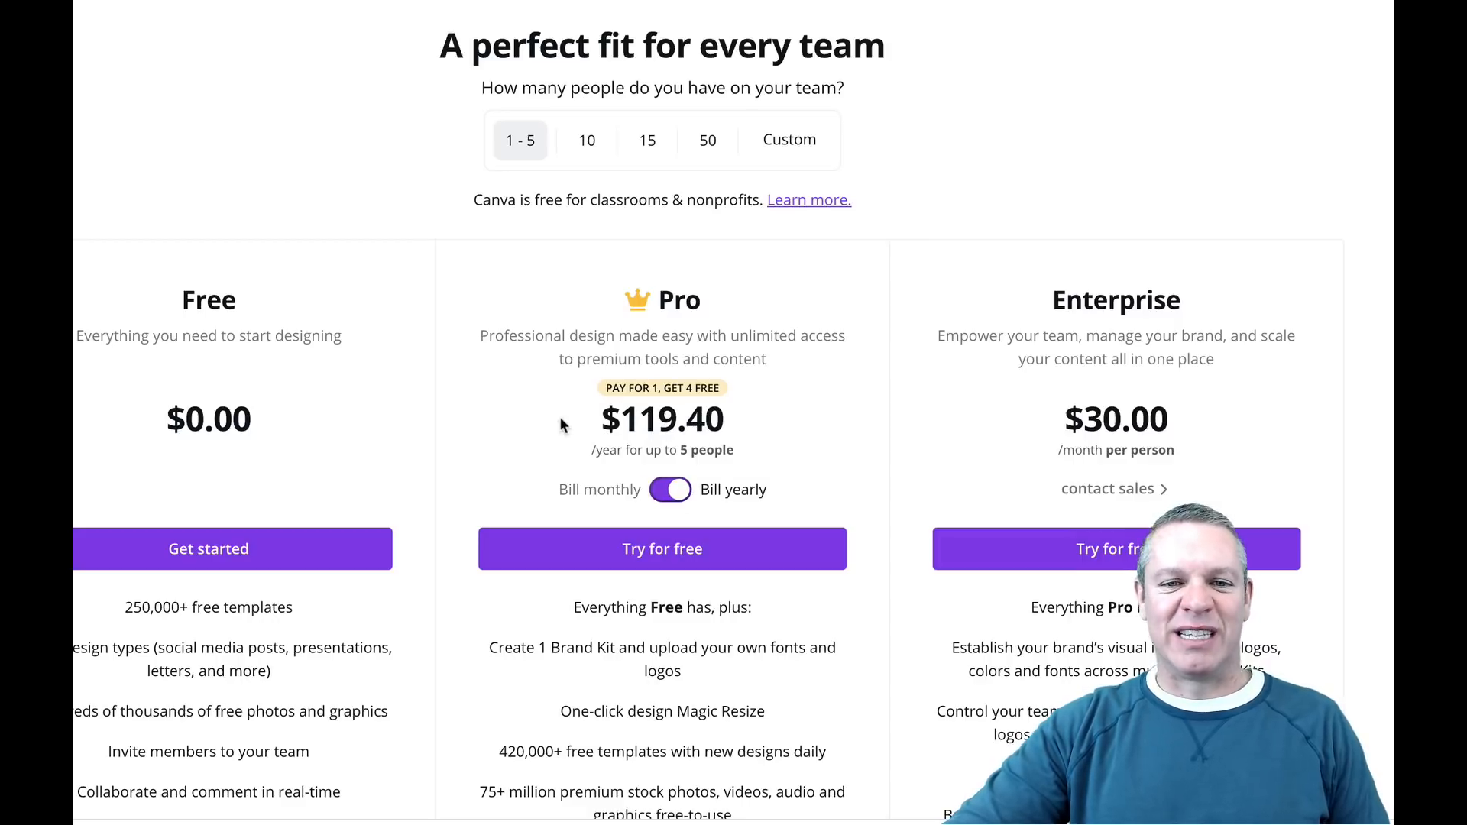
pyautogui.scroll(2, 563, 409)
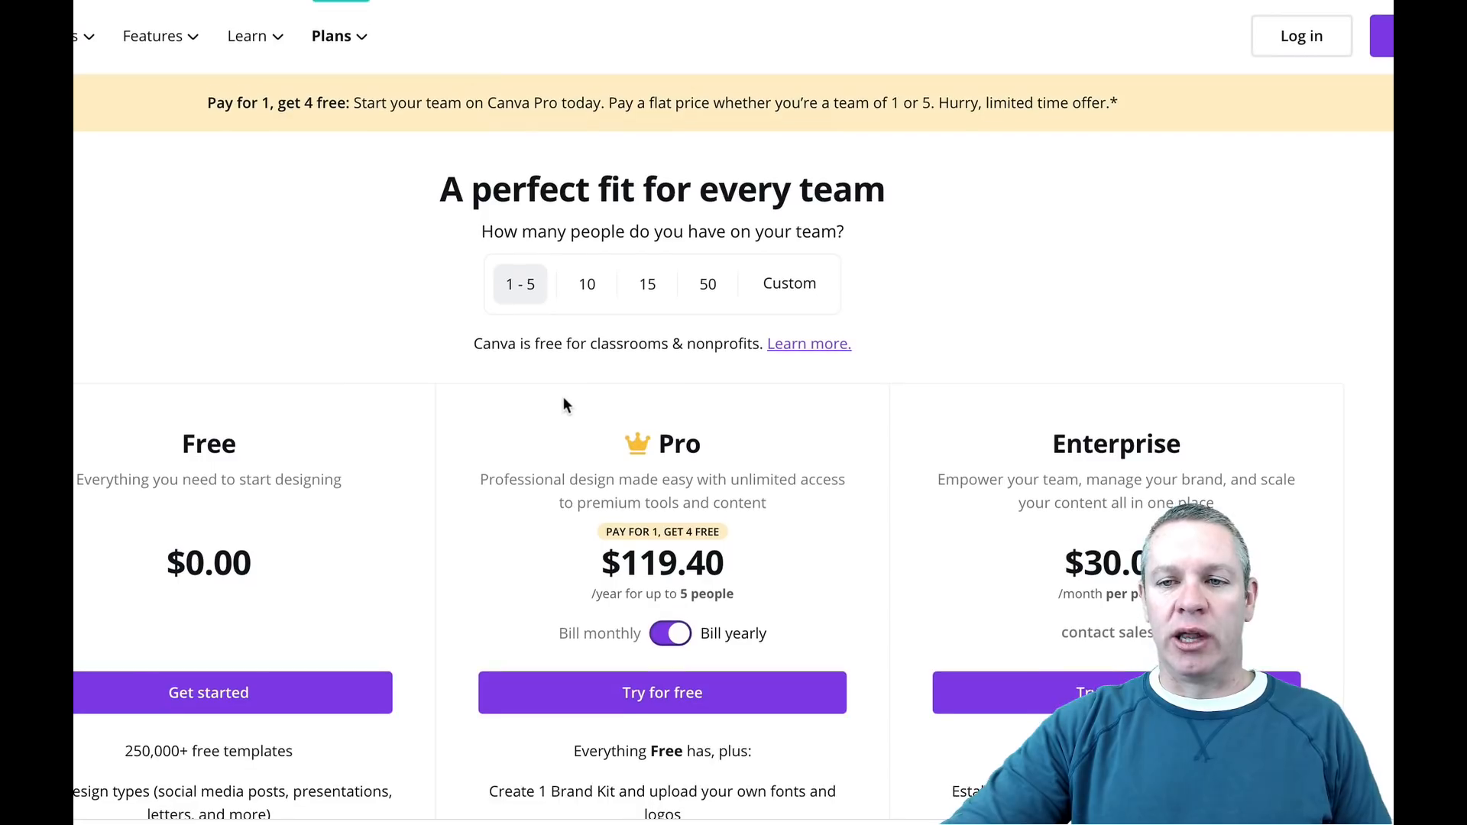
# Step: Log in from the pricing page and create a new blank design of the Menu type
pyautogui.click(1302, 36)
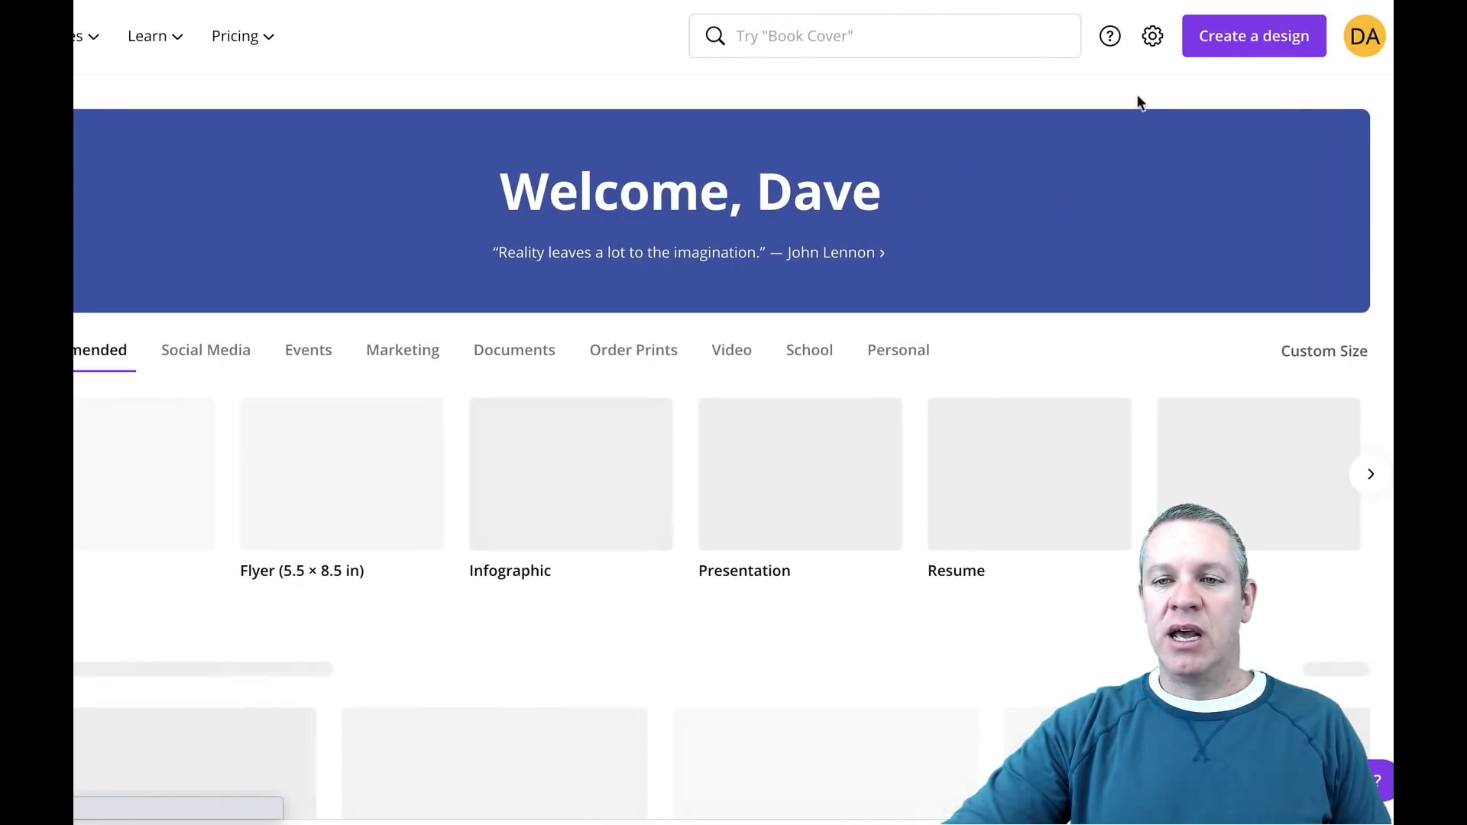
pyautogui.click(1259, 37)
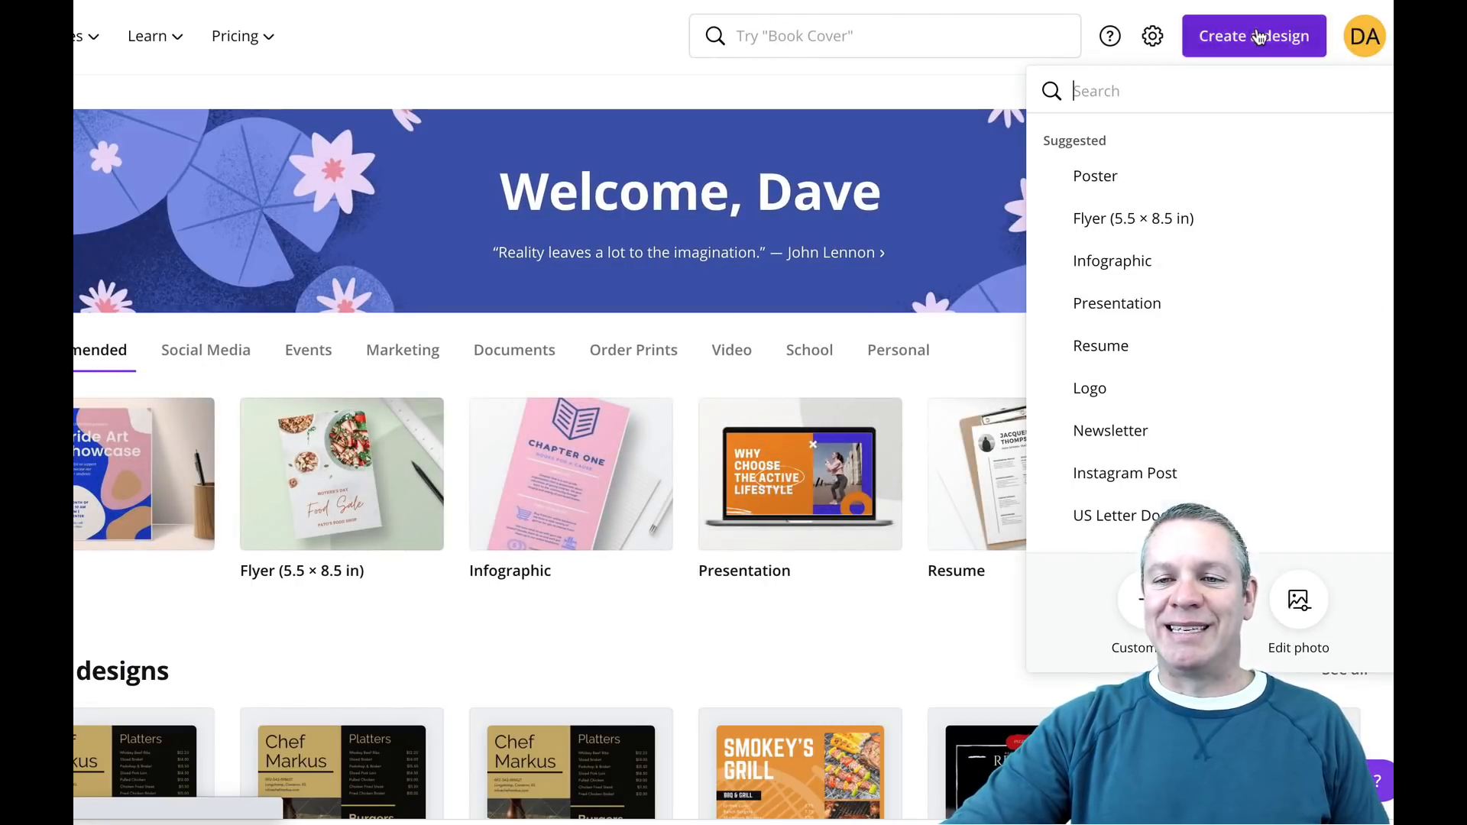
pyautogui.scroll(-3, 1139, 214)
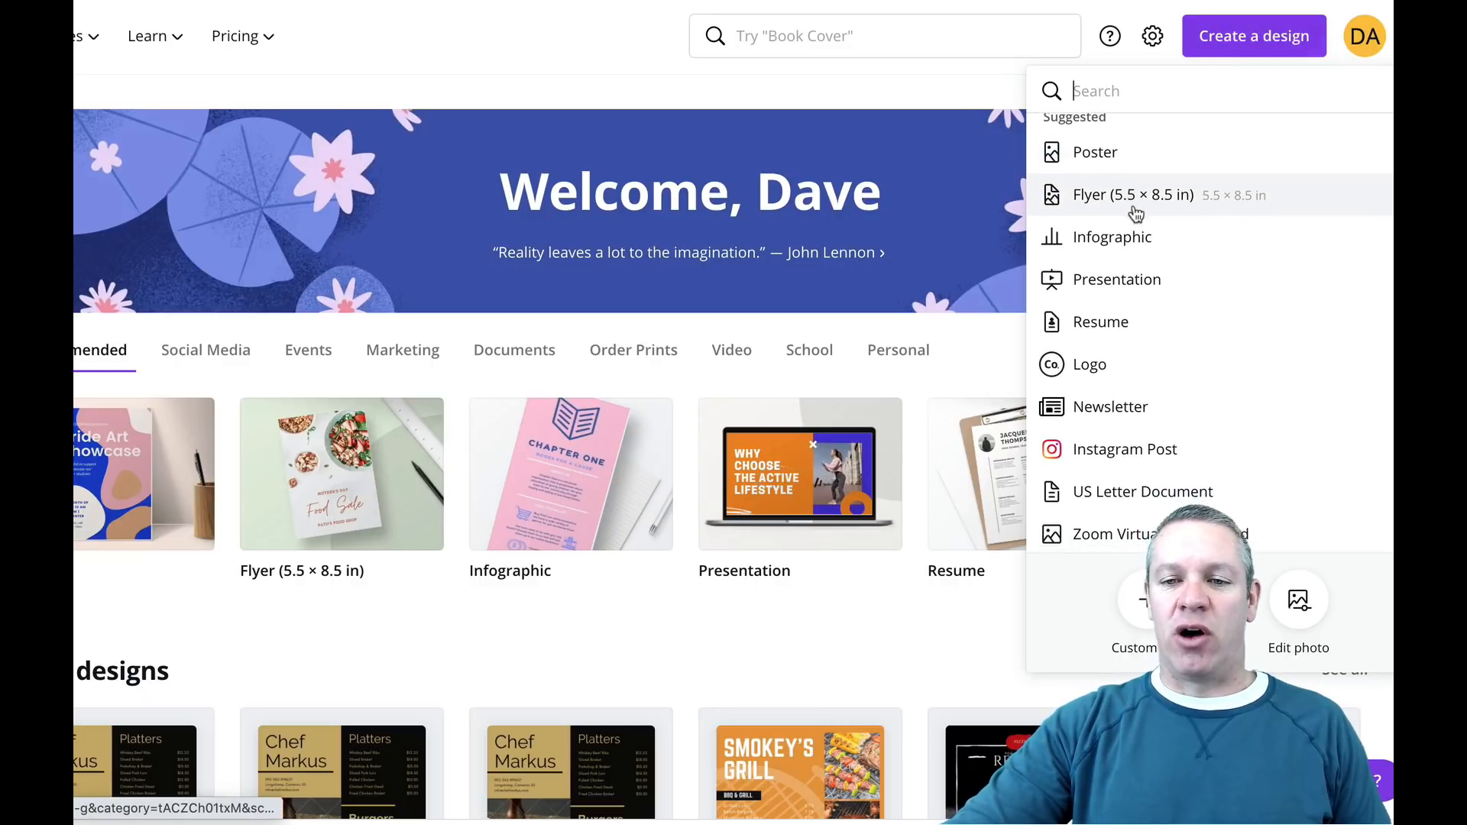
pyautogui.scroll(-8, 1140, 231)
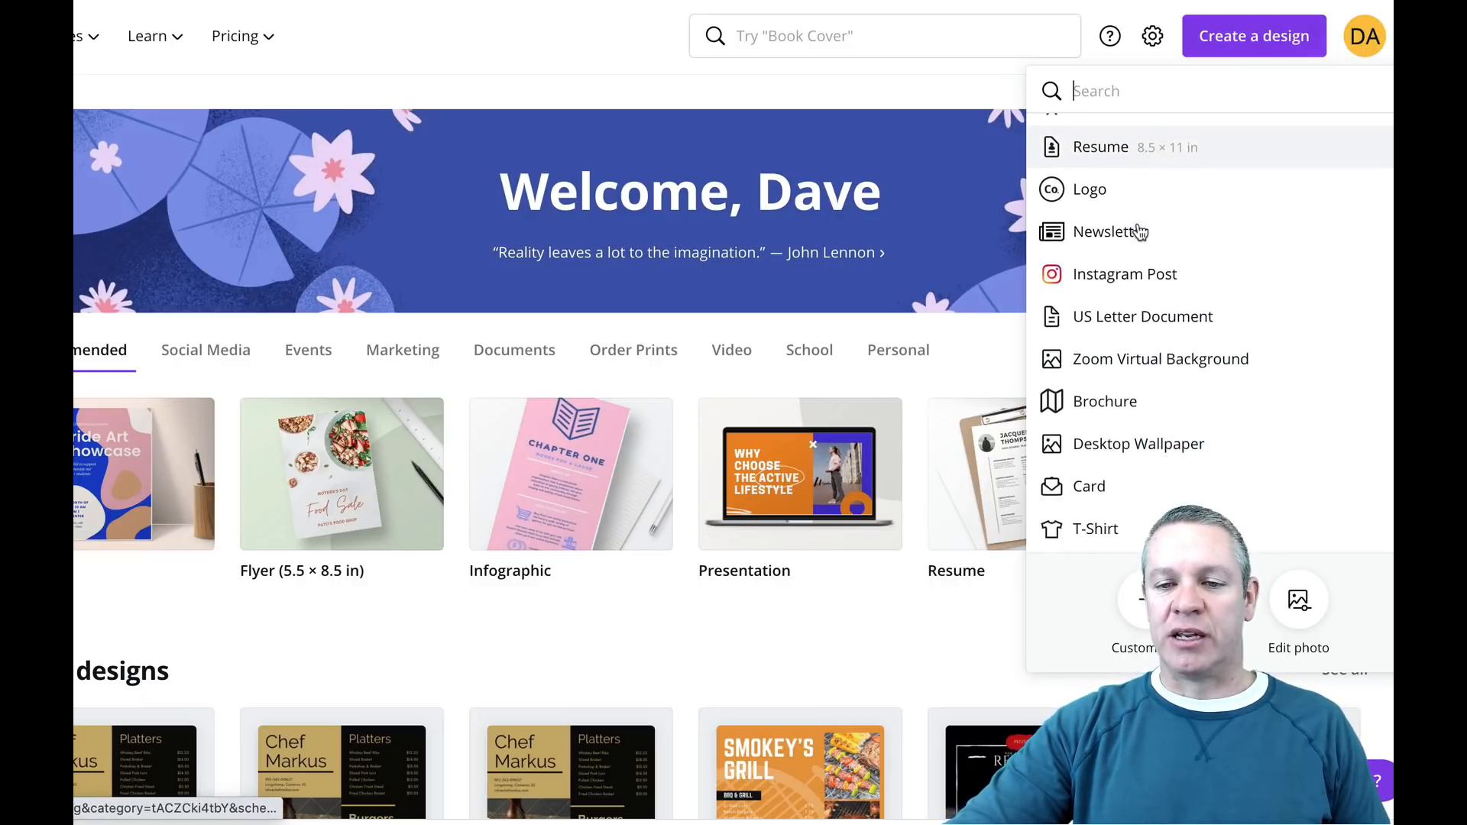
pyautogui.scroll(-5, 1140, 233)
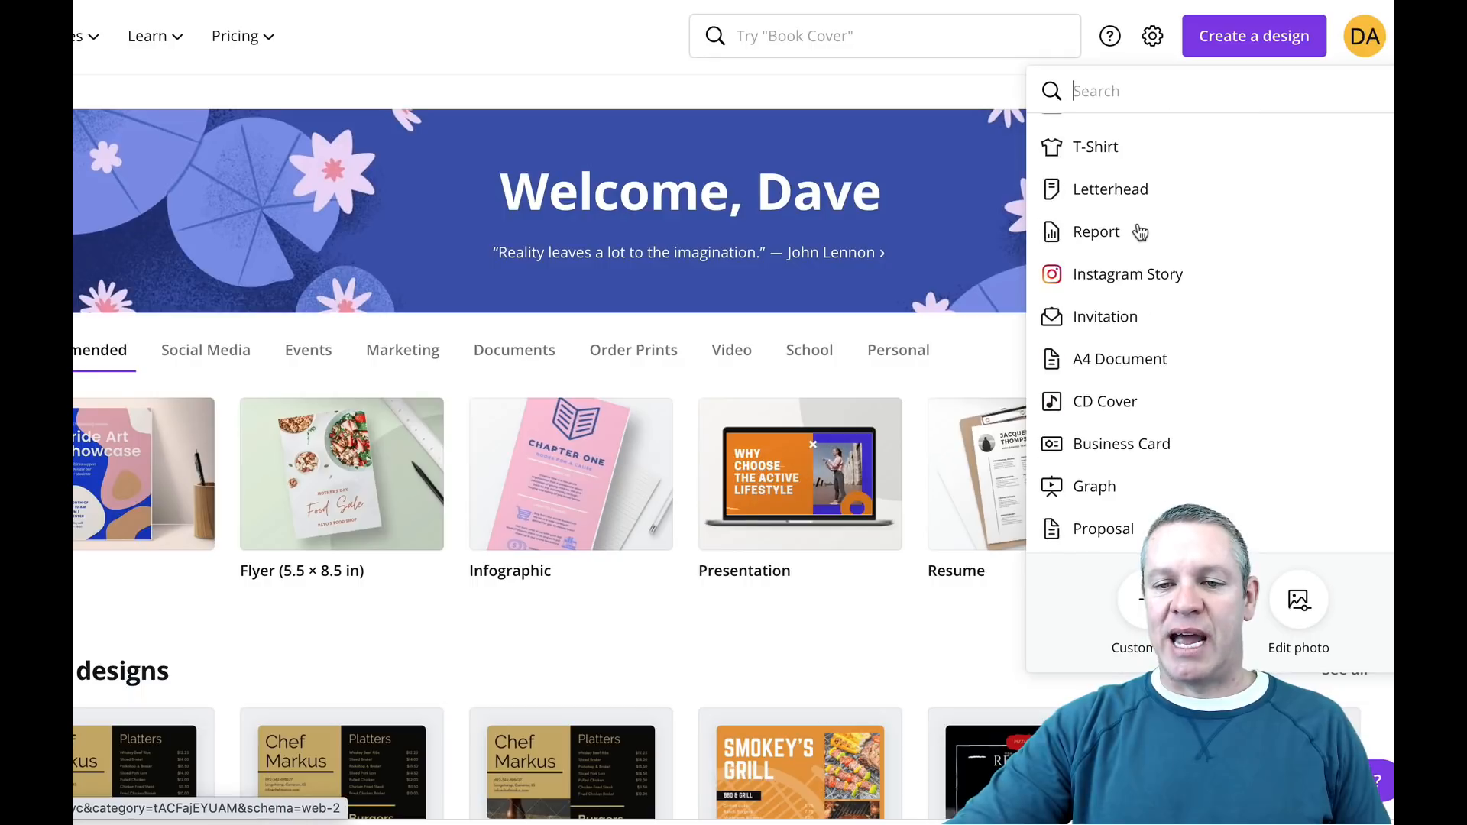
pyautogui.scroll(-6, 1140, 233)
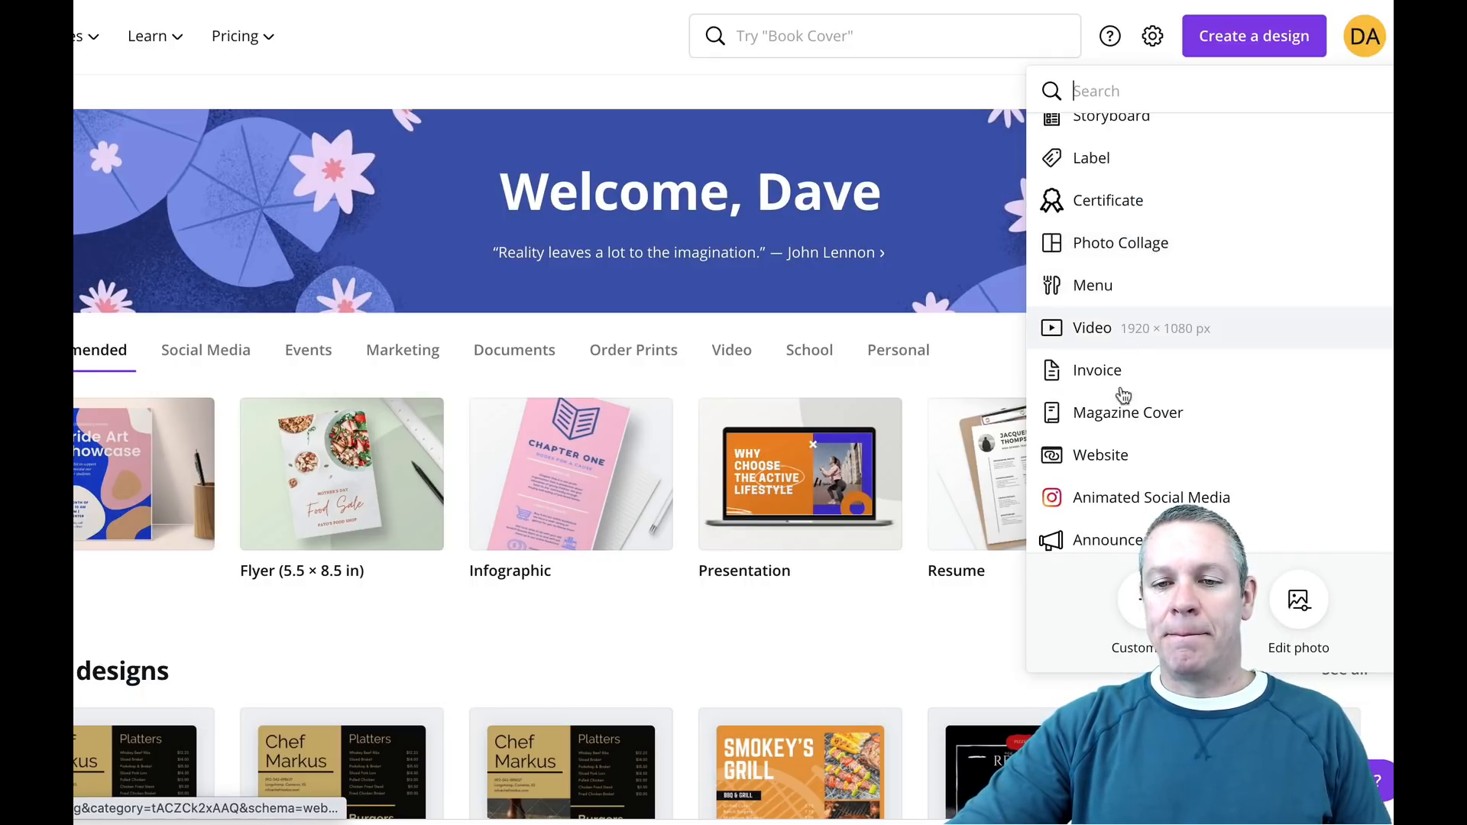
pyautogui.click(1091, 289)
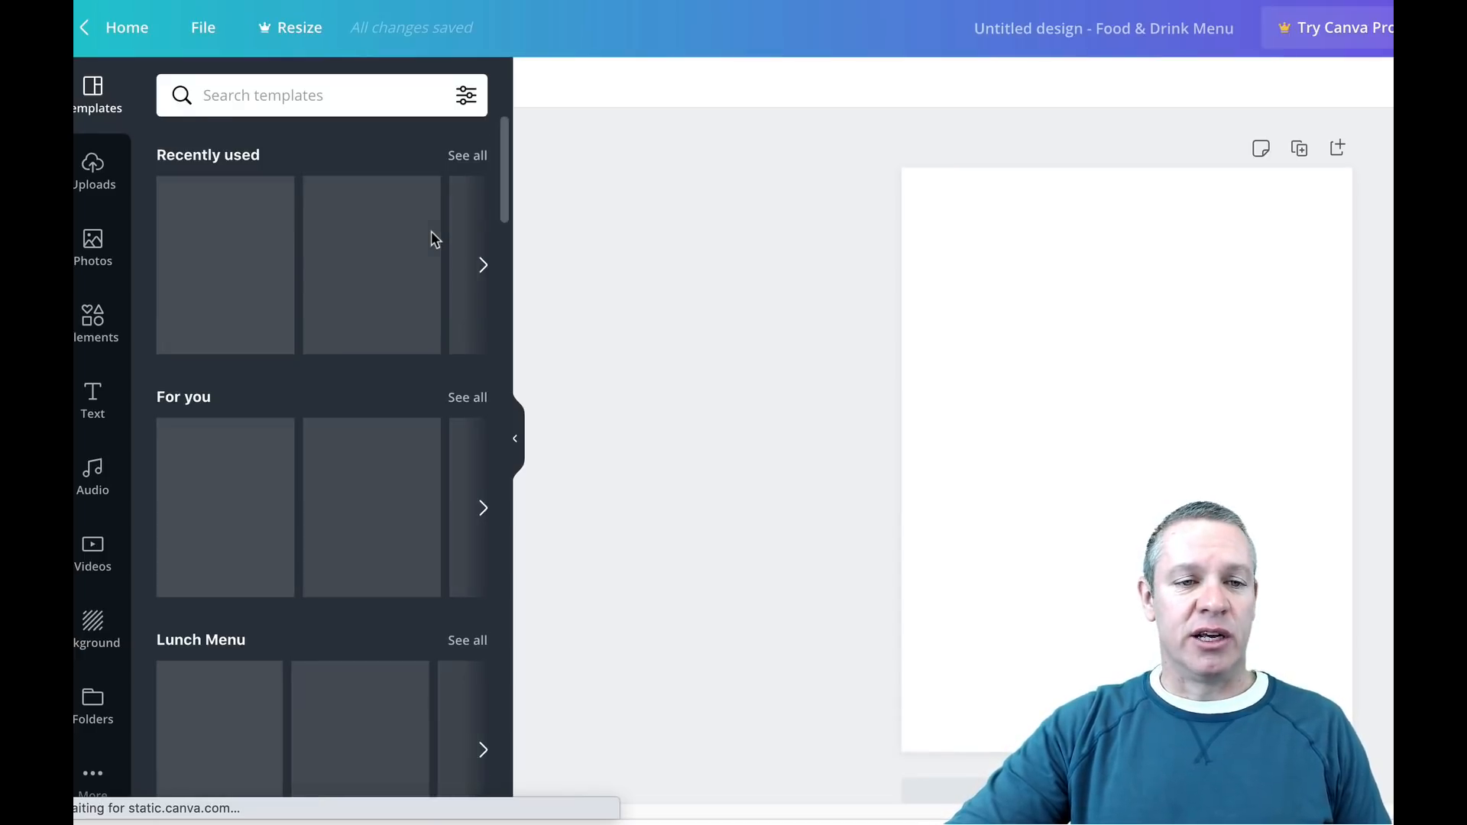
# Step: Apply the Meat Hook template from the recently used templates to the blank menu page
pyautogui.scroll(-1, 353, 271)
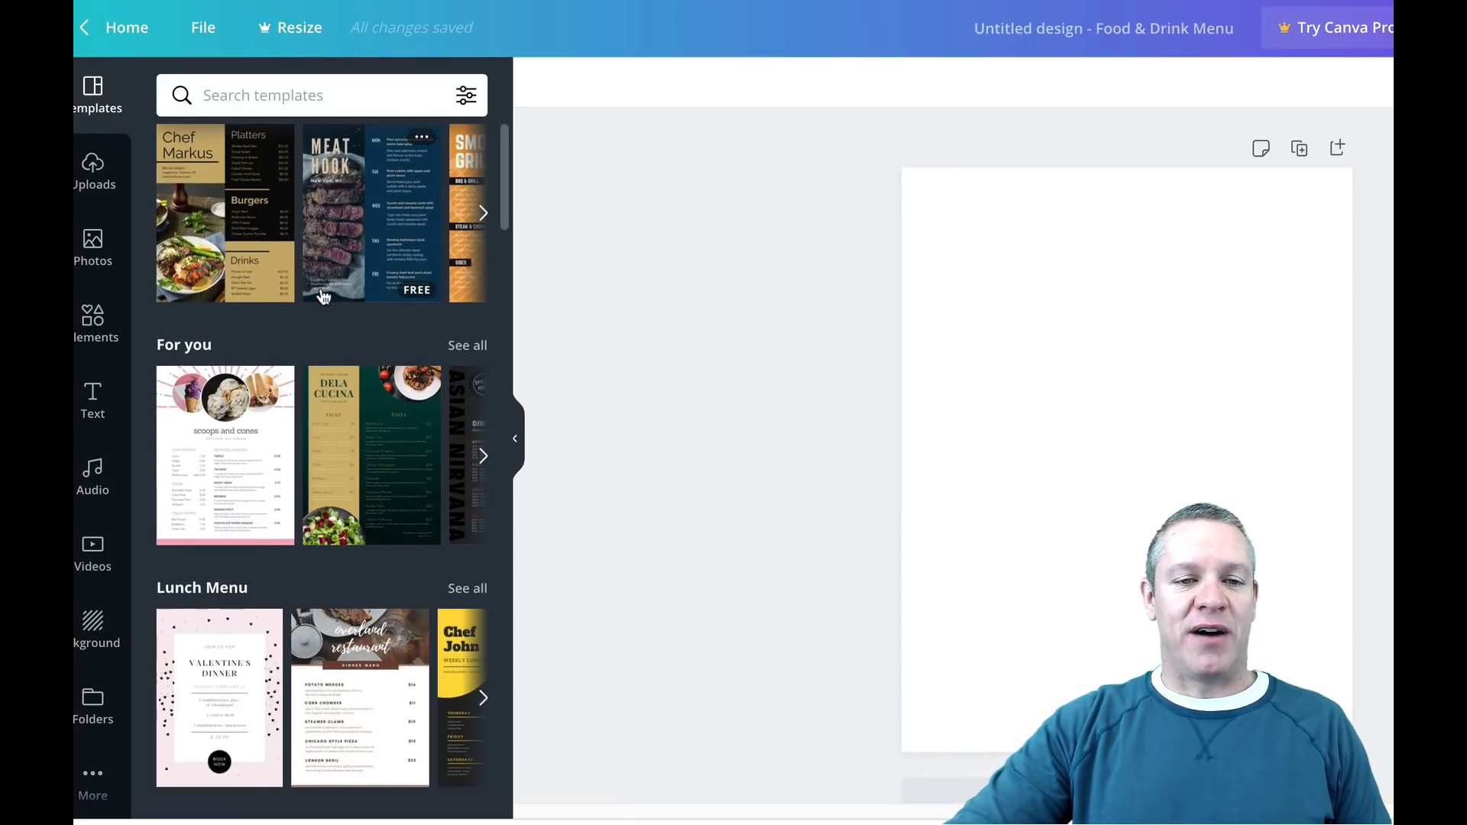
pyautogui.scroll(1, 382, 260)
pyautogui.click(396, 253)
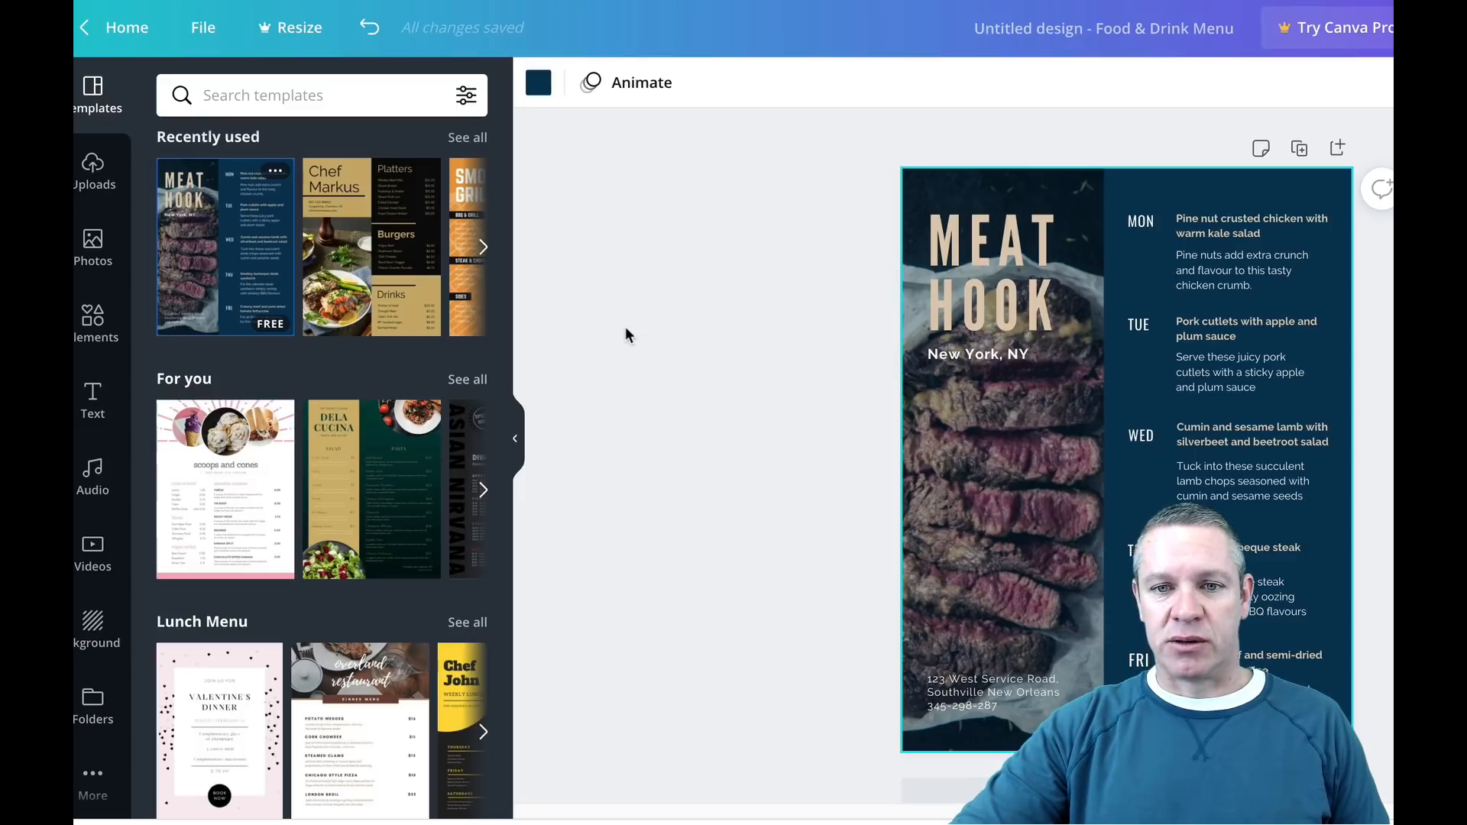
# Step: Examine the template's editable elements and the available text styles, selecting the title, the steak photo and the MON label
pyautogui.click(1021, 272)
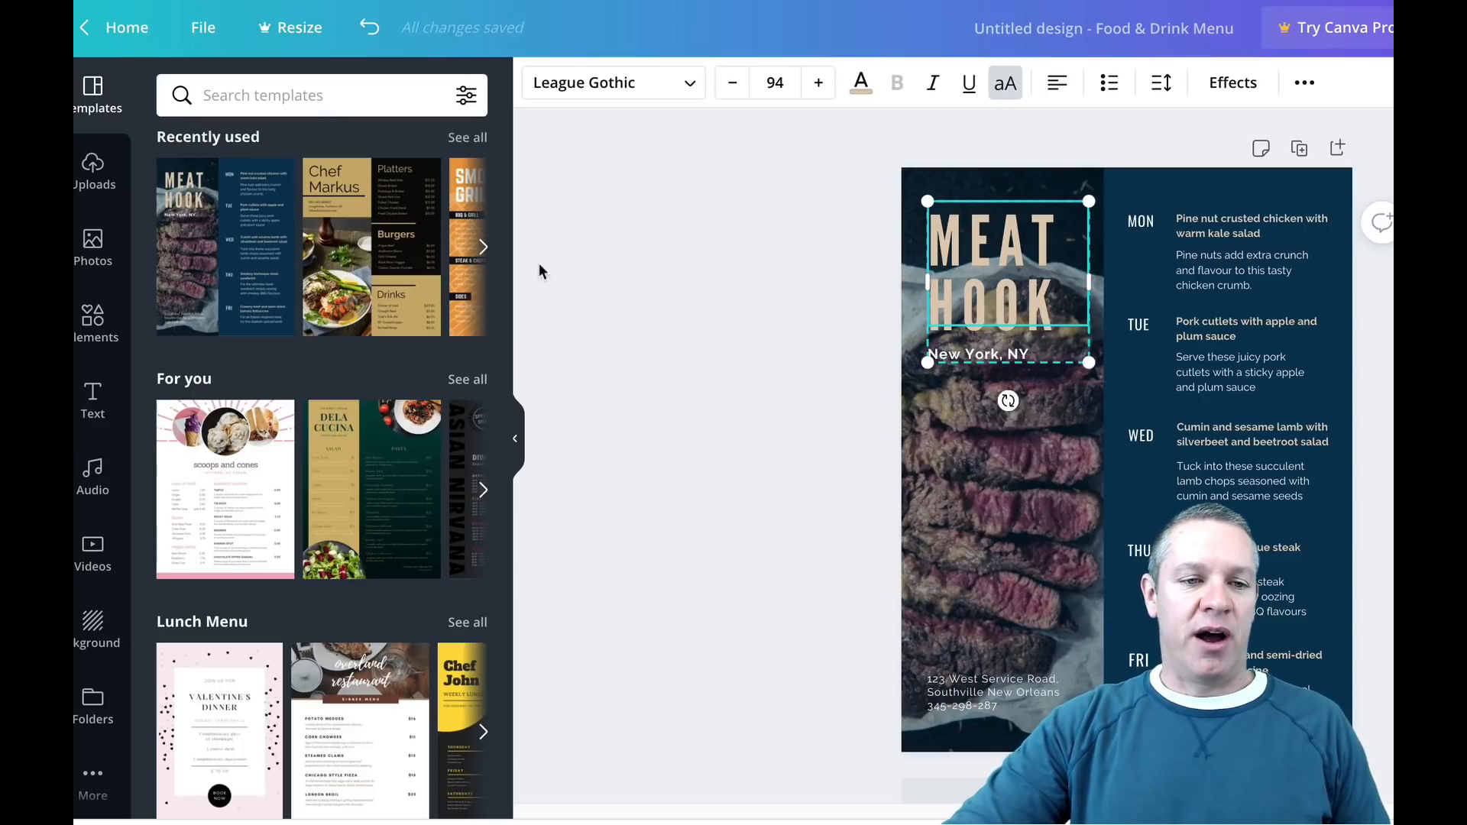
pyautogui.click(92, 391)
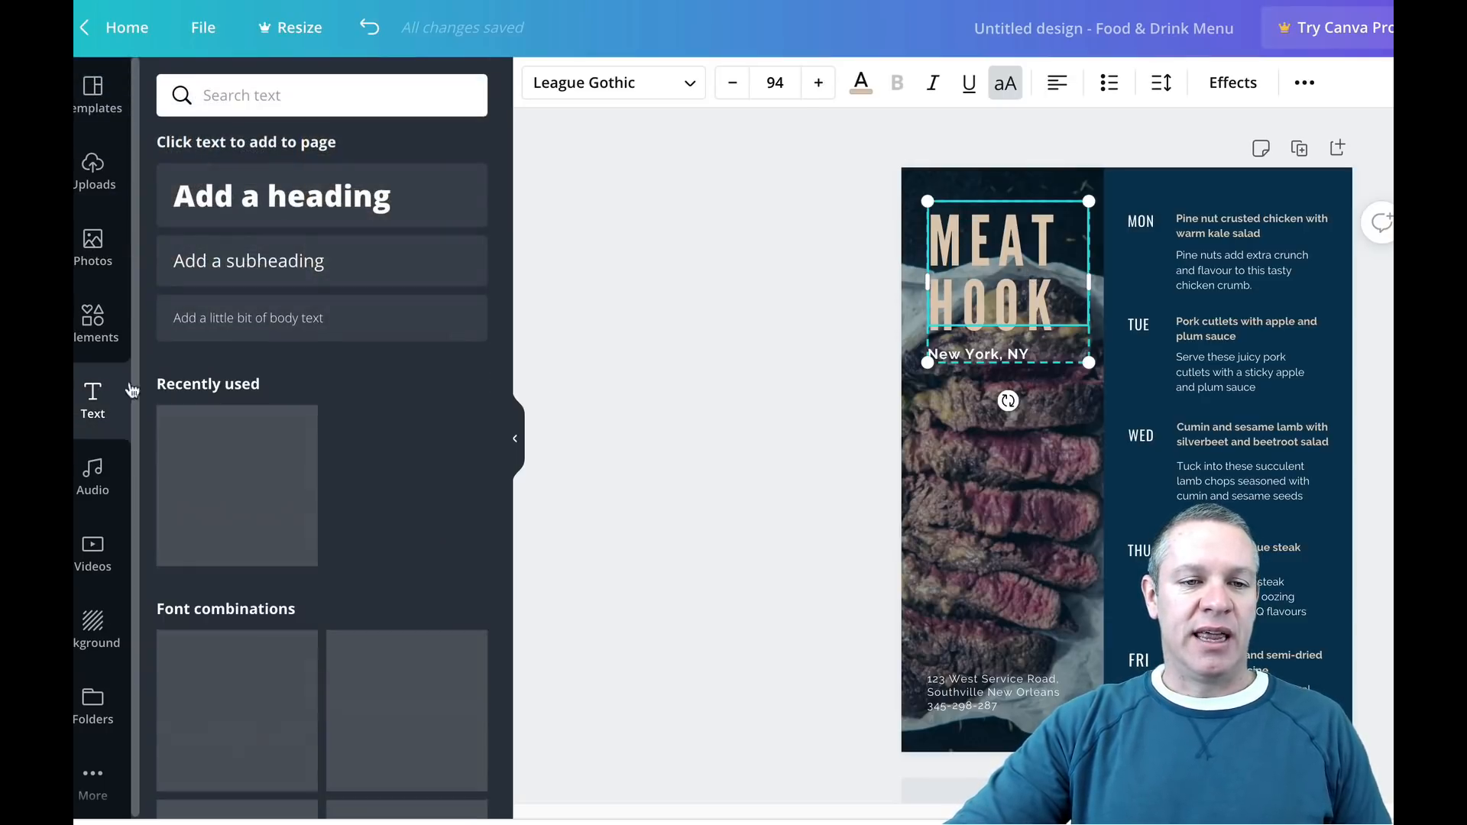
pyautogui.scroll(-6, 291, 367)
pyautogui.scroll(-3, 303, 387)
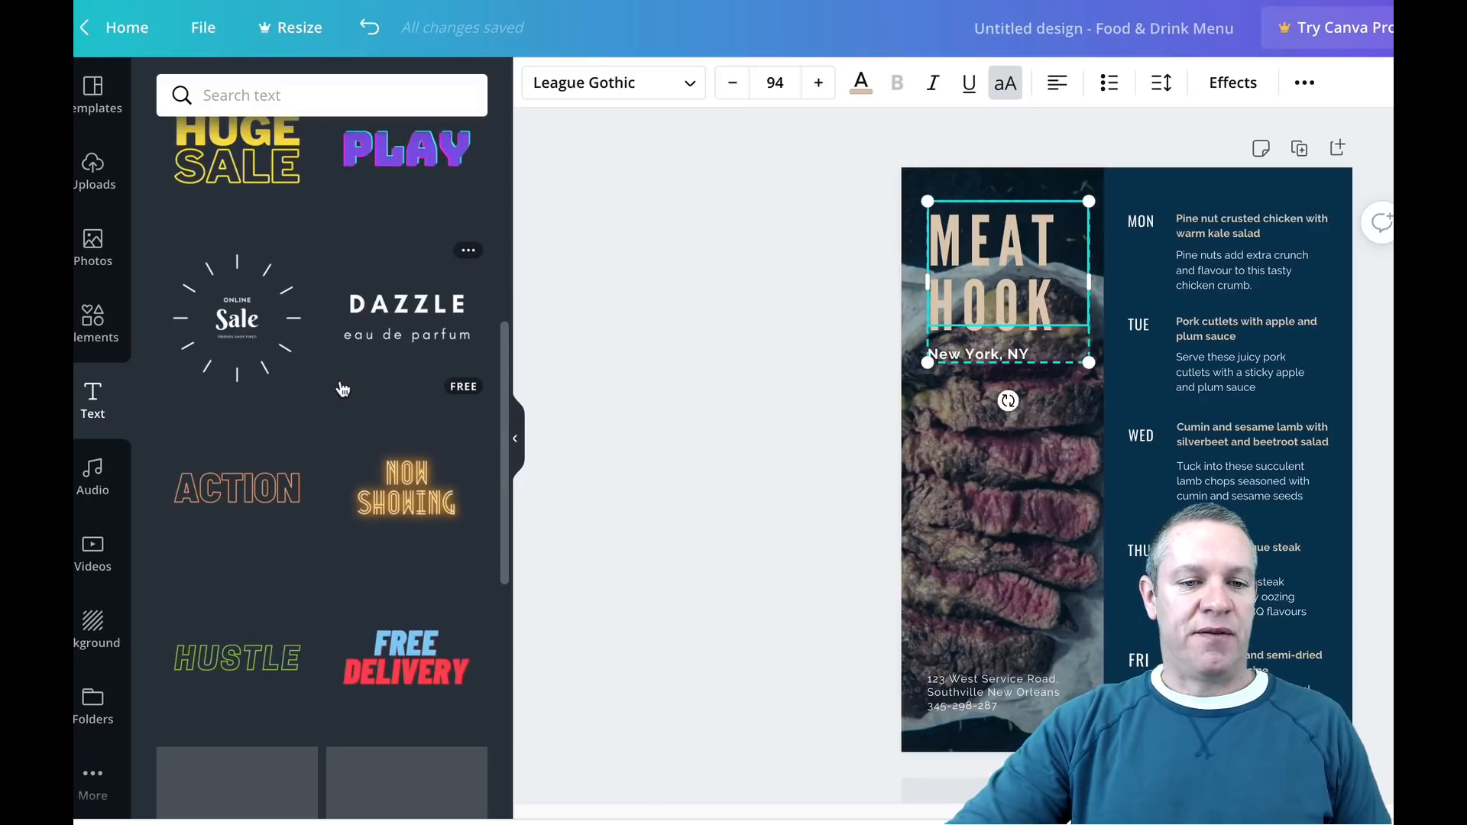
pyautogui.click(1001, 458)
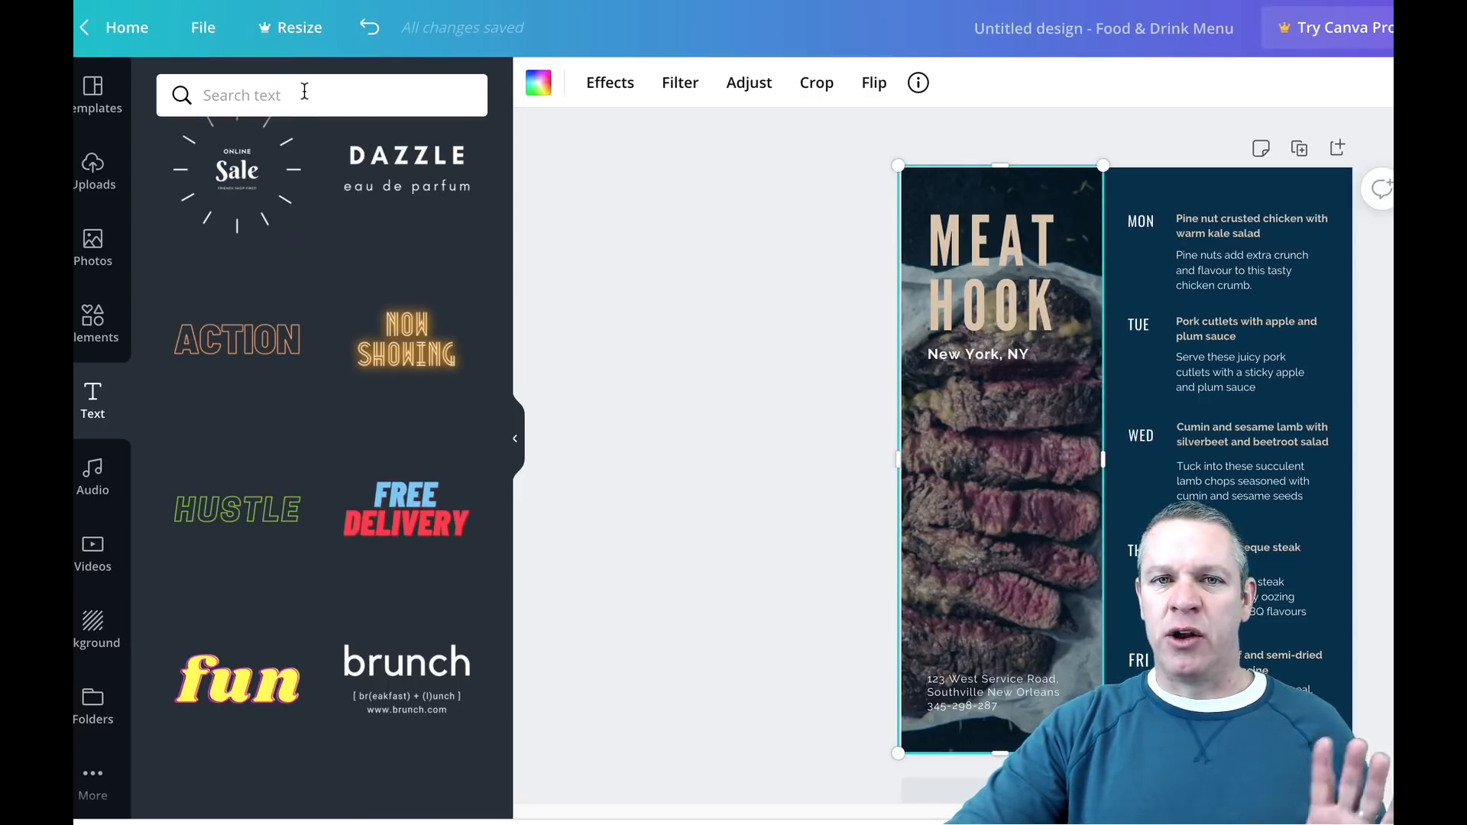
pyautogui.click(1145, 223)
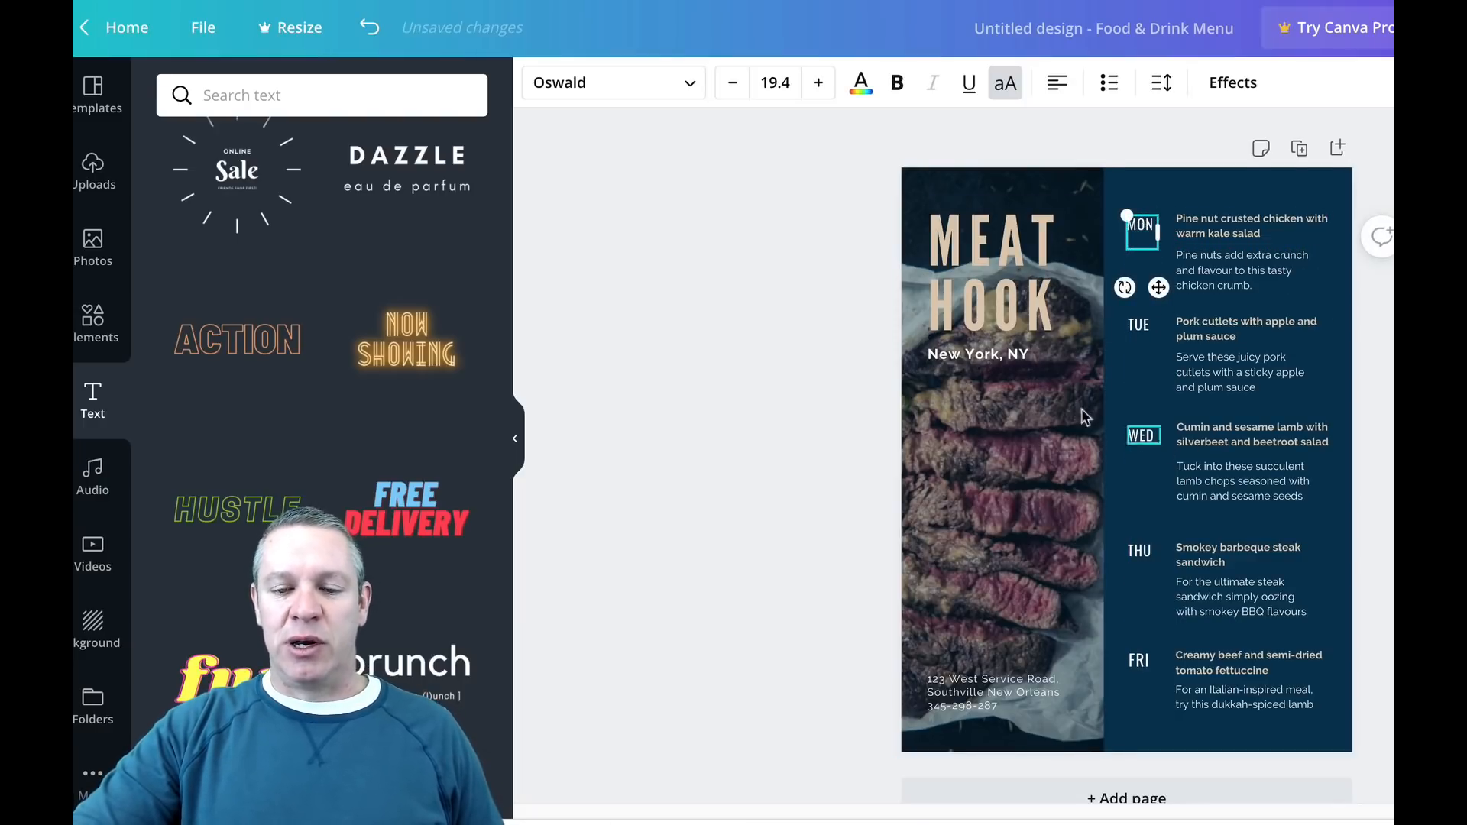
pyautogui.scroll(-1, 1085, 428)
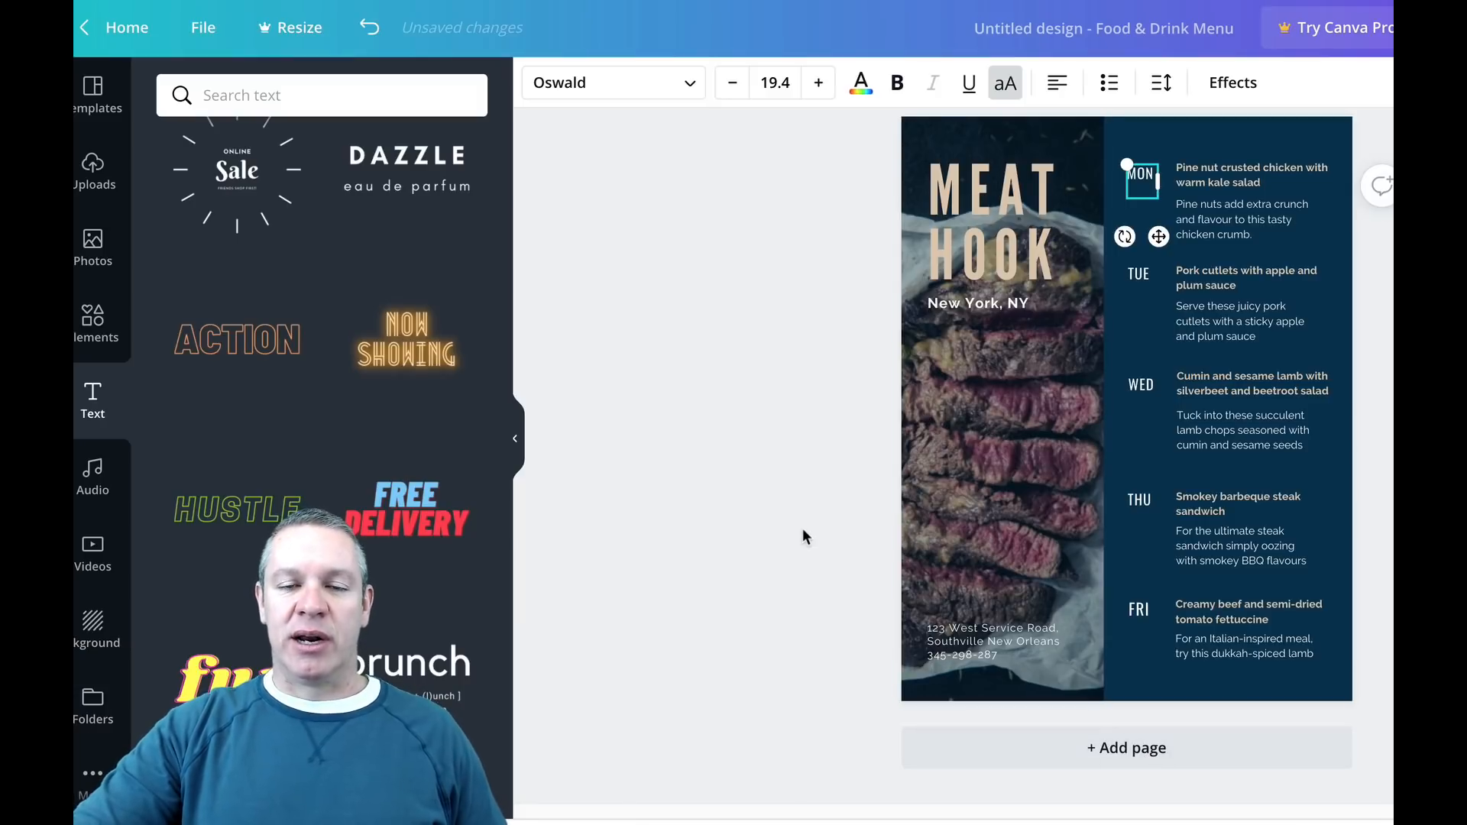
pyautogui.click(706, 412)
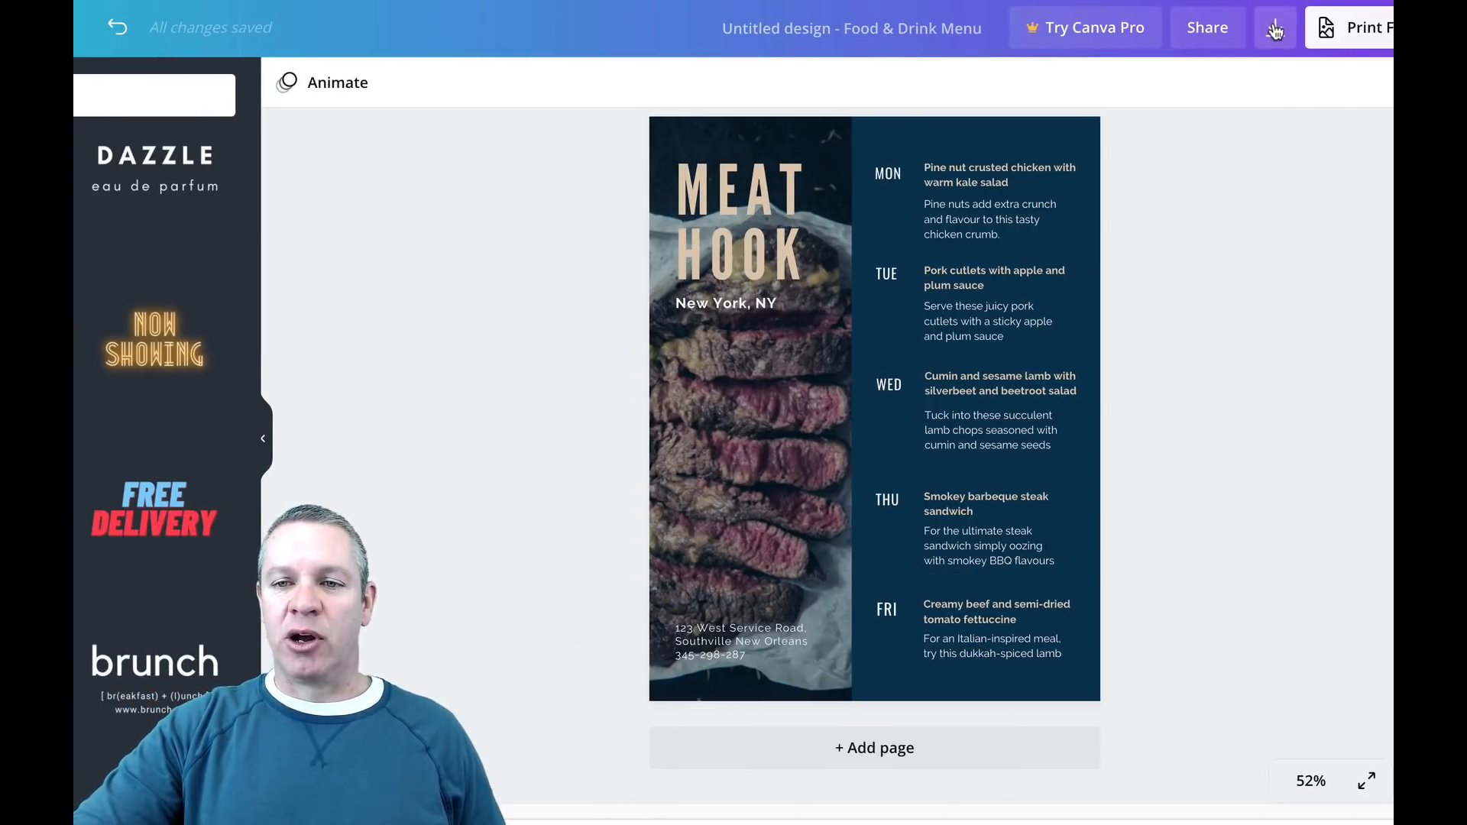
# Step: Download the menu design as a PDF Print file and close the referral dialog
pyautogui.click(1359, 29)
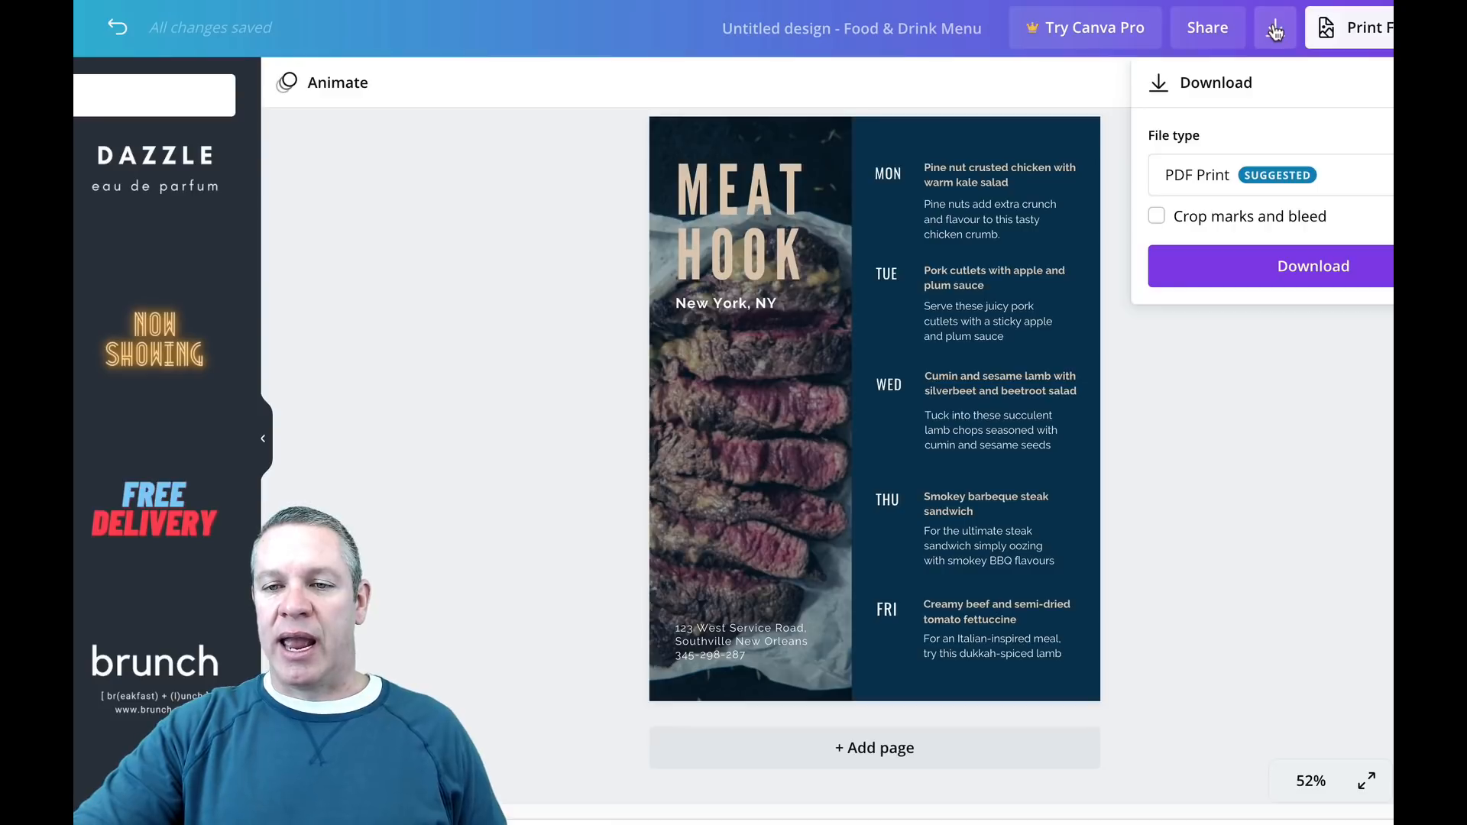
pyautogui.click(1291, 267)
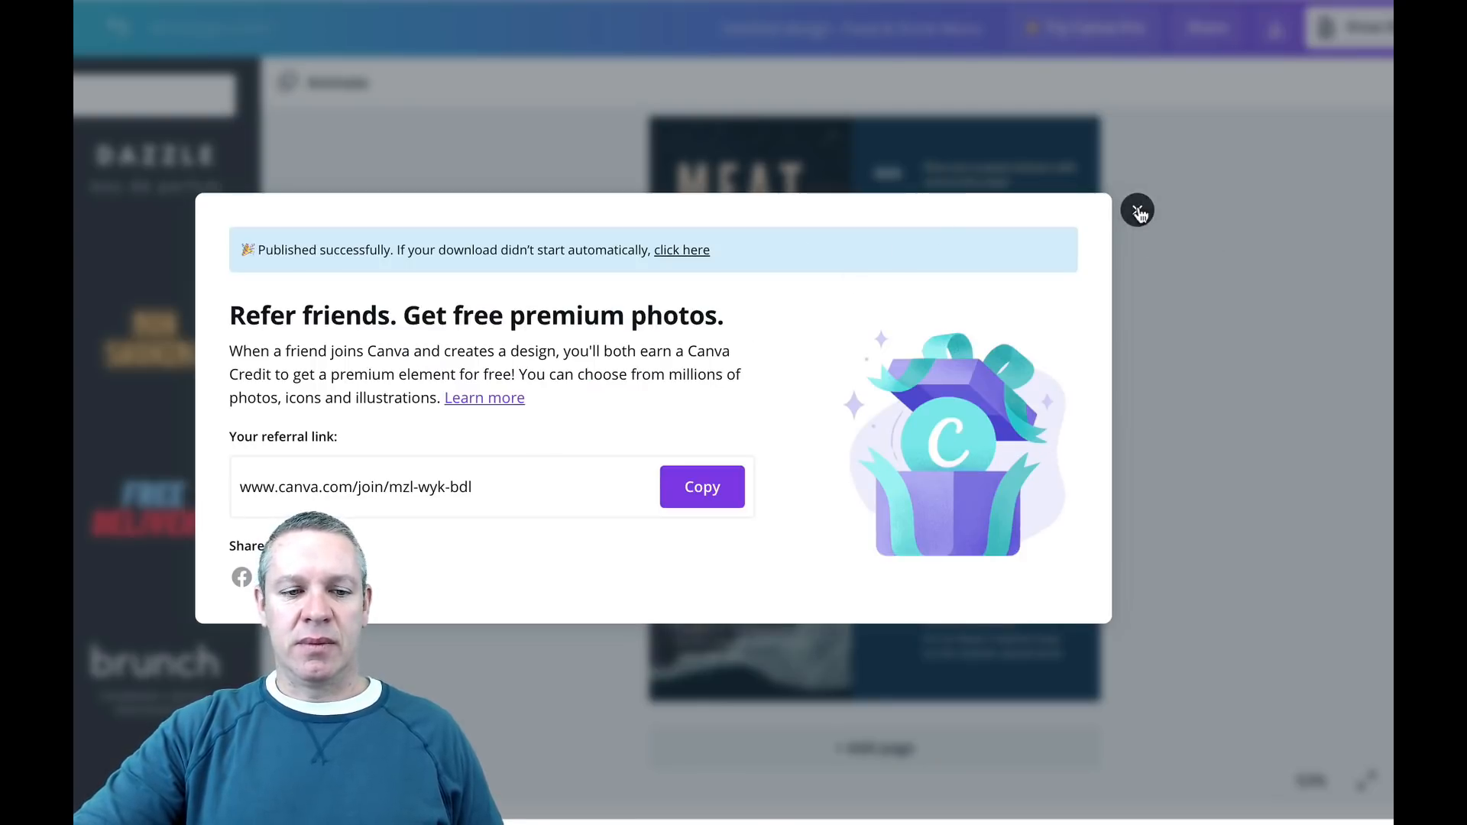
pyautogui.click(1137, 210)
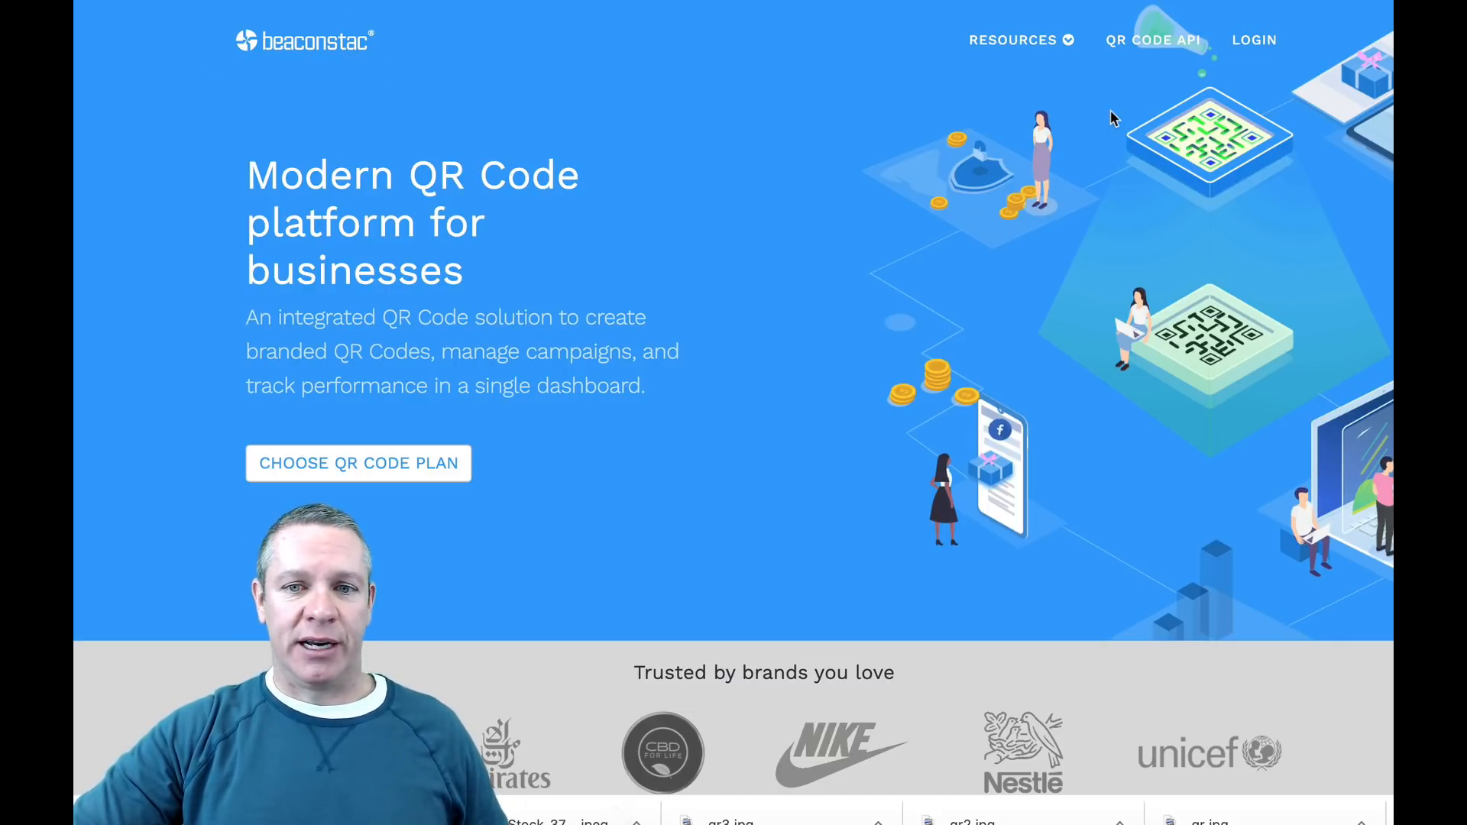
# Step: Review the QR code plans and their prices on the Beaconstac website
pyautogui.scroll(-3, 812, 264)
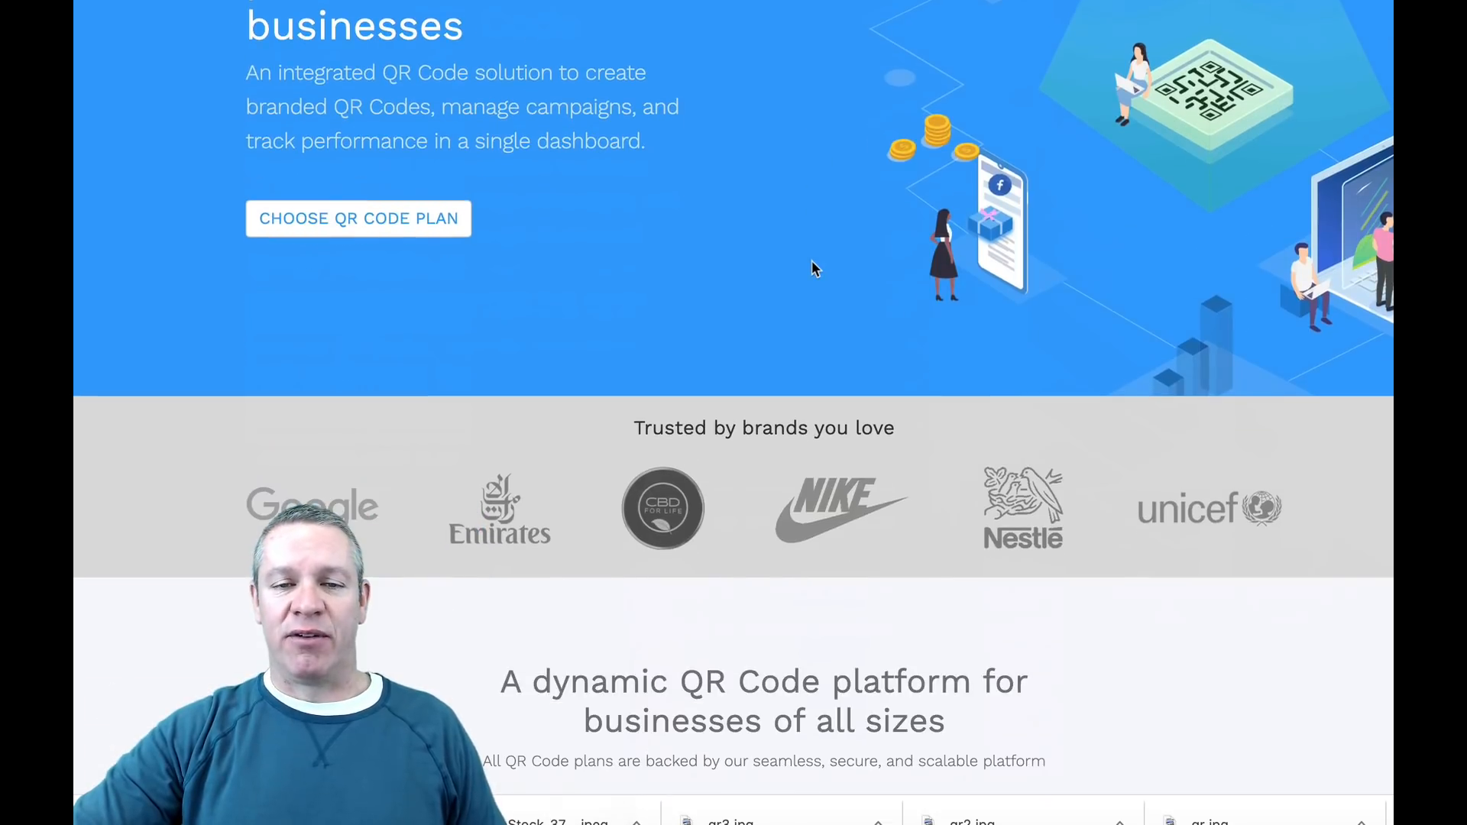
pyautogui.scroll(-10, 811, 267)
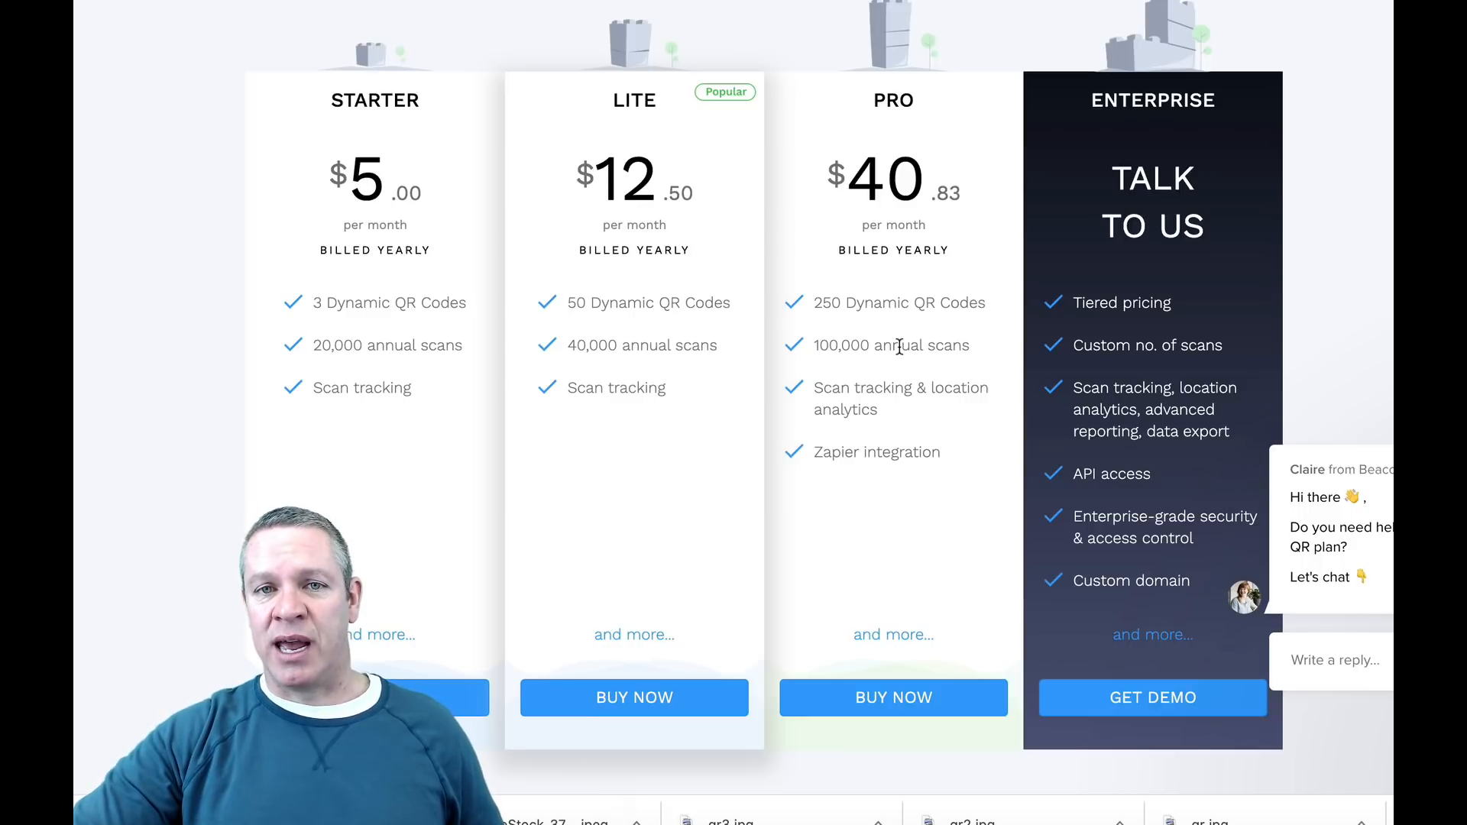
pyautogui.scroll(15, 899, 346)
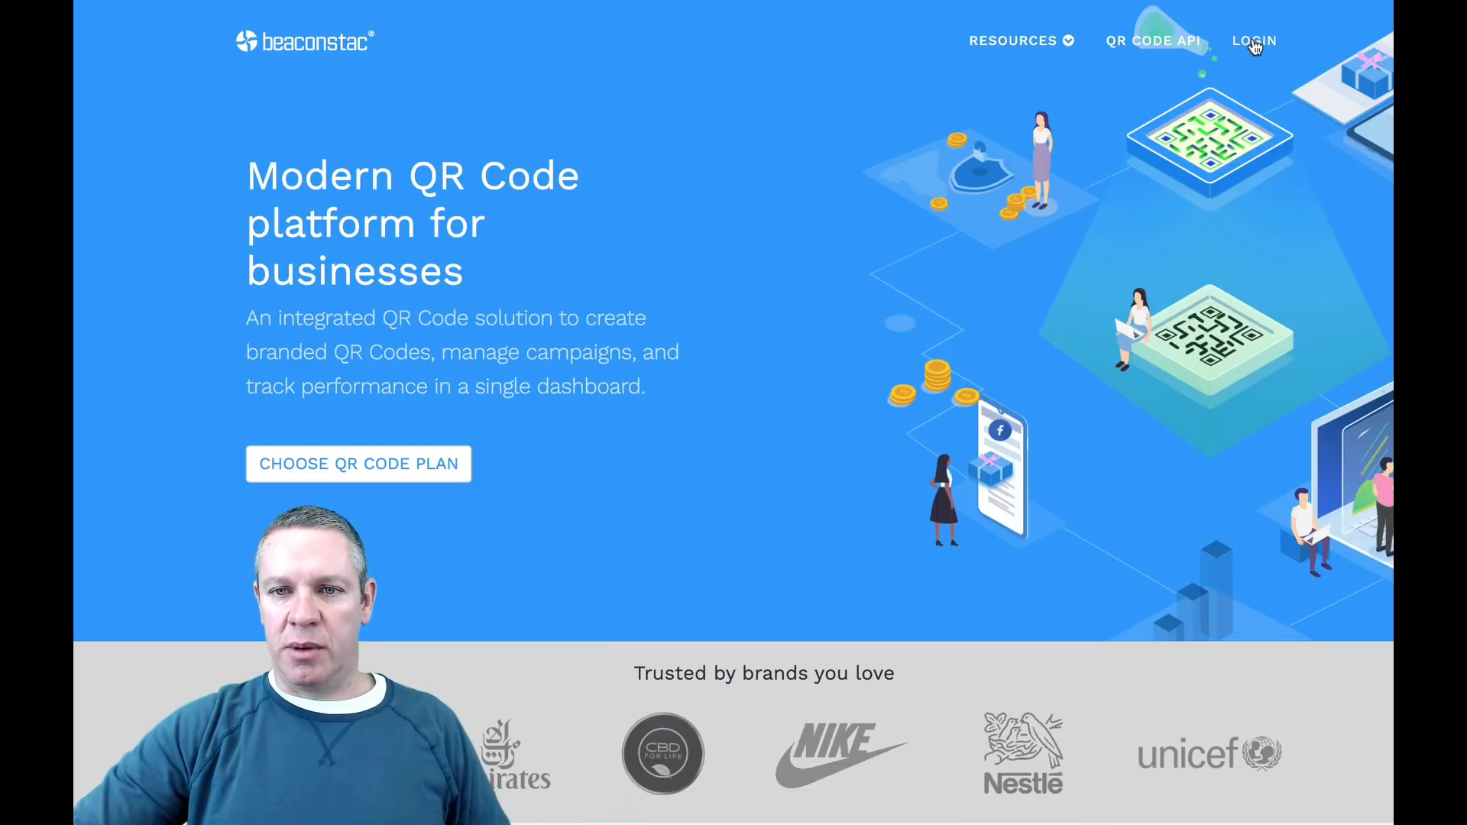
# Step: Log in to Beaconstac with the account e-mail and password
pyautogui.click(1255, 42)
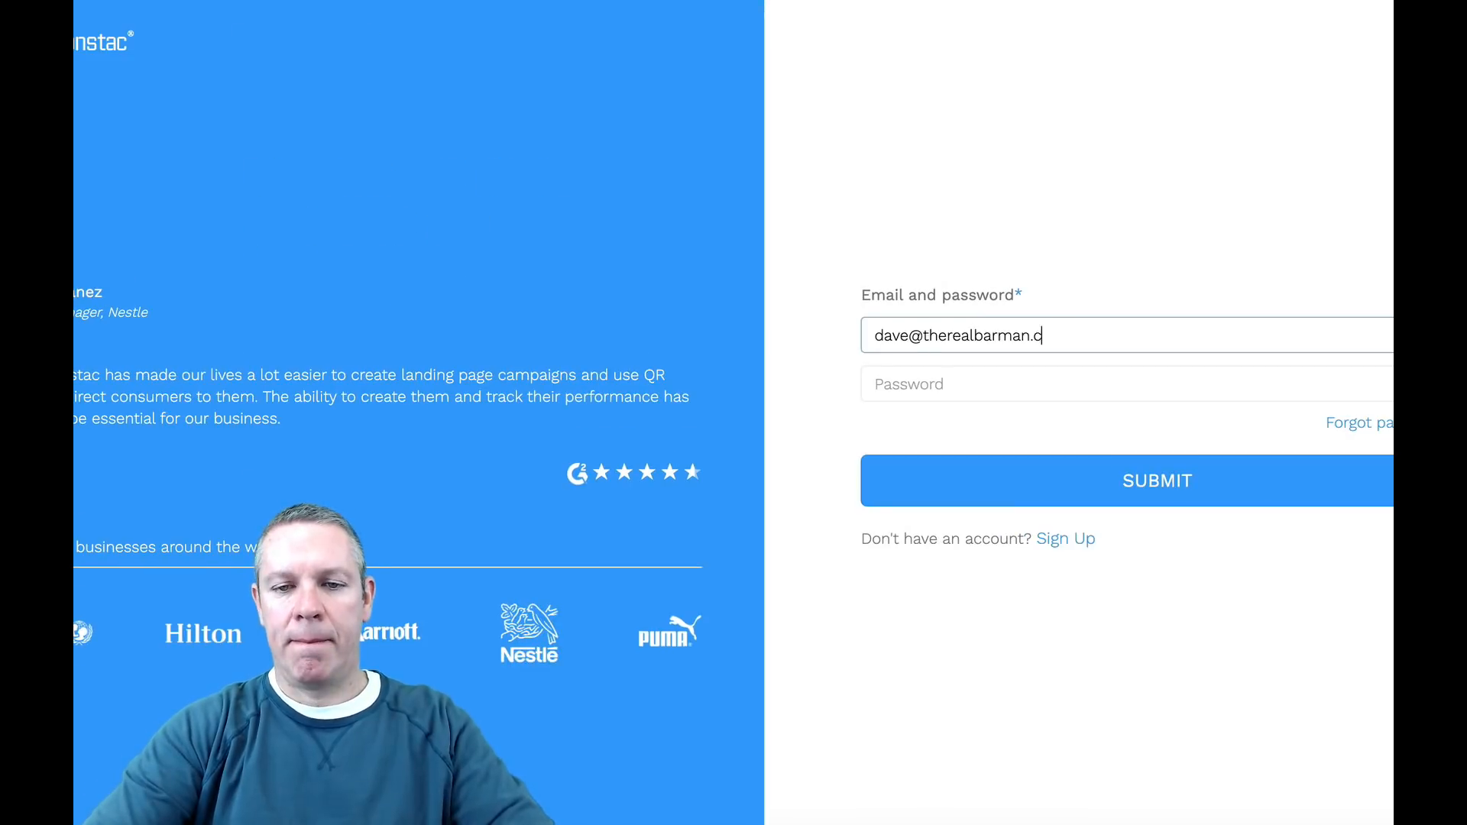
pyautogui.press('Tab')
pyautogui.write('••••••••••')
pyautogui.click(1159, 491)
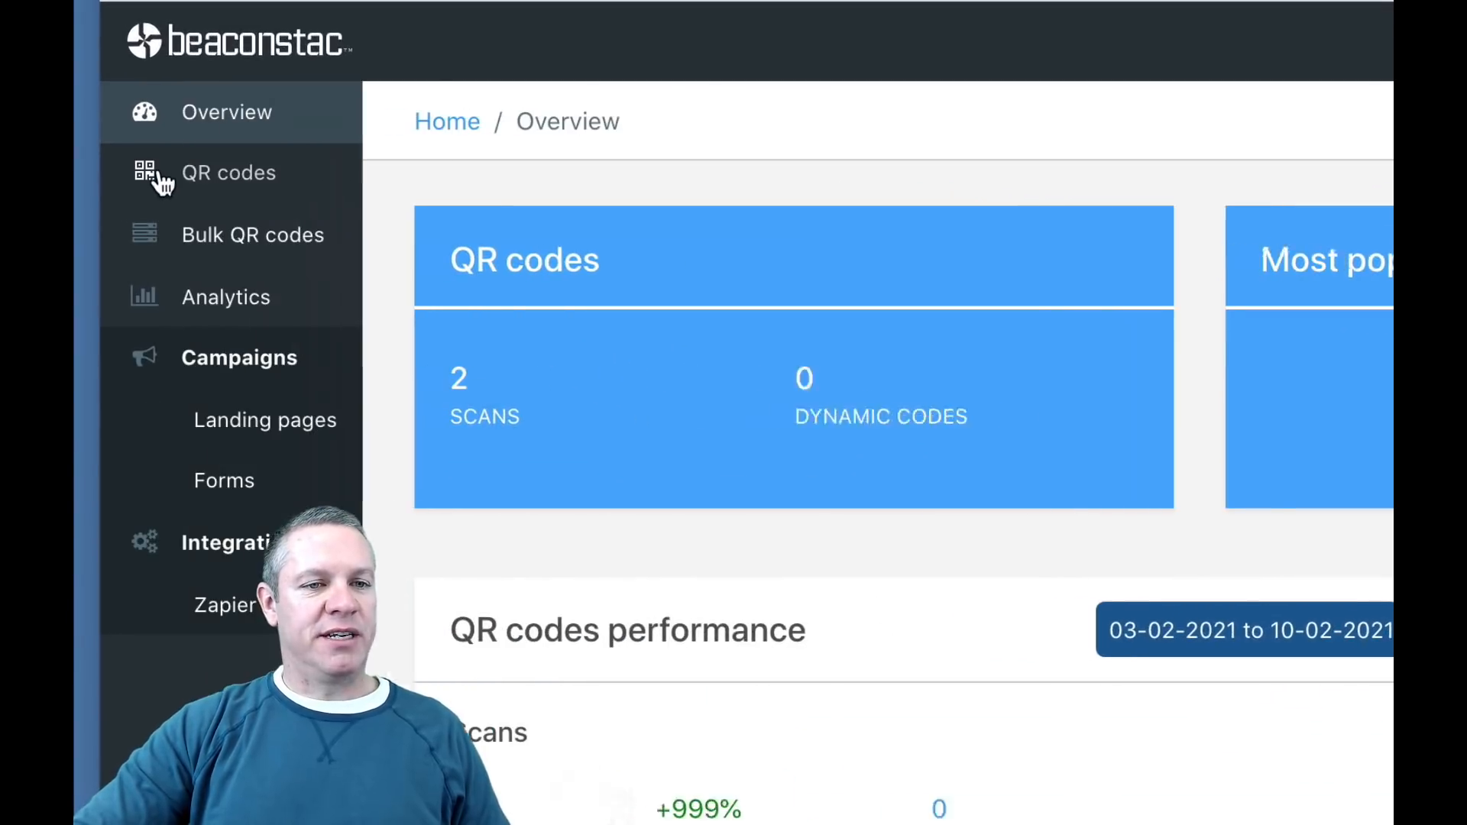
# Step: Create a new dynamic QR code of the Restaurant Menu type
pyautogui.click(151, 98)
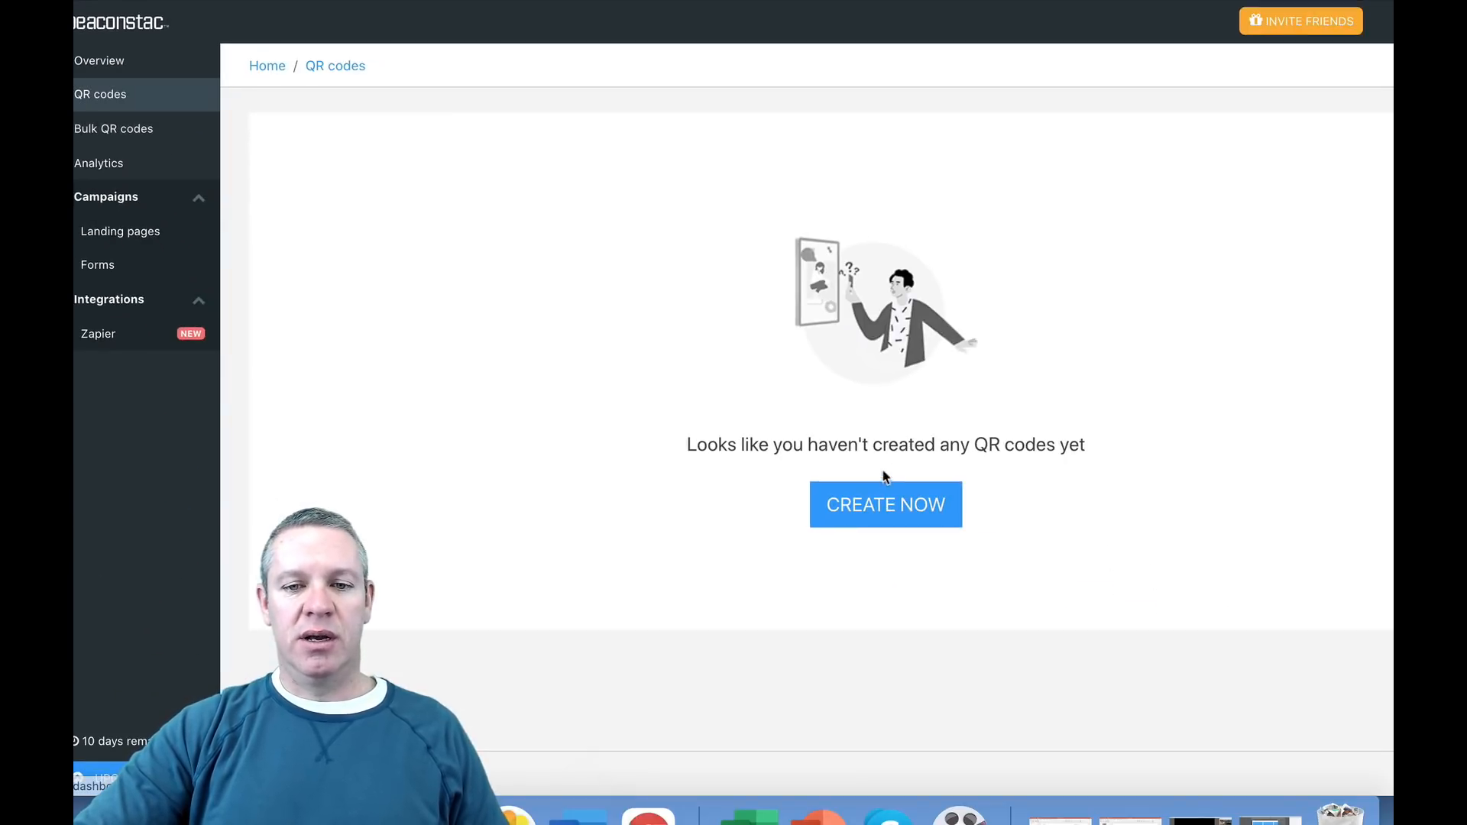
pyautogui.click(838, 502)
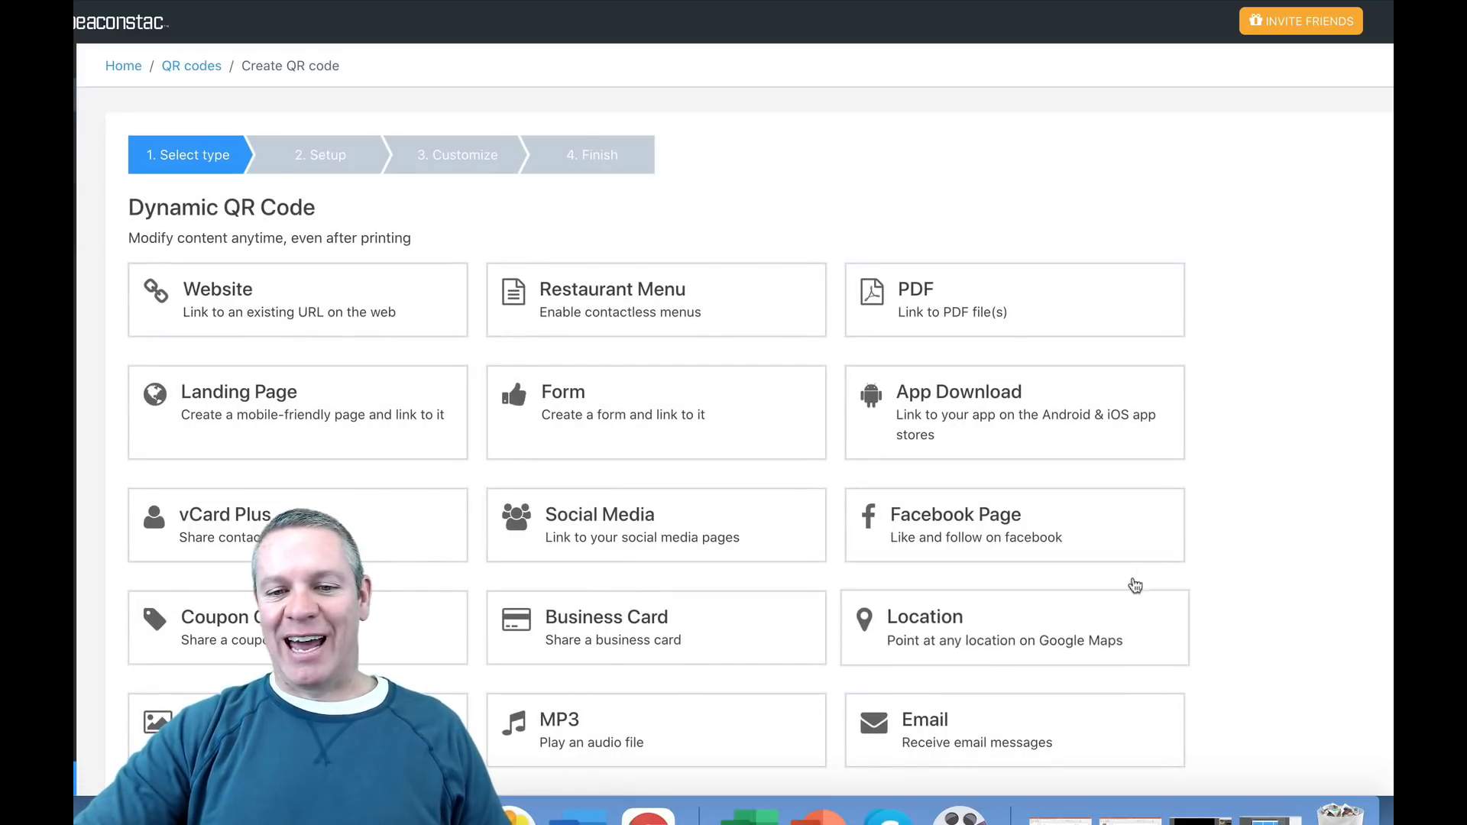
pyautogui.click(648, 298)
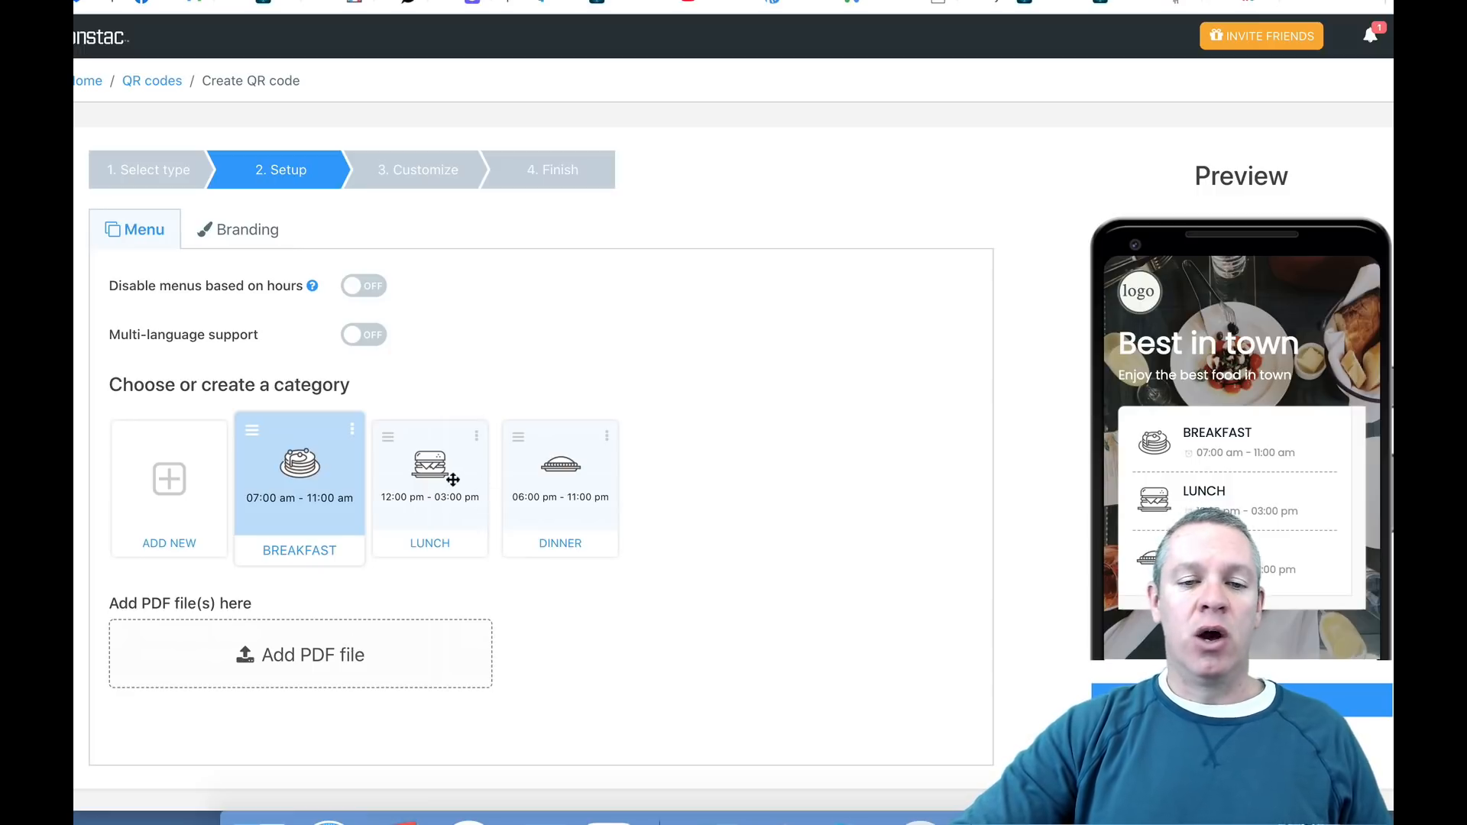
# Step: Delete the Lunch and Dinner categories from the menu setup
pyautogui.click(482, 434)
pyautogui.click(466, 493)
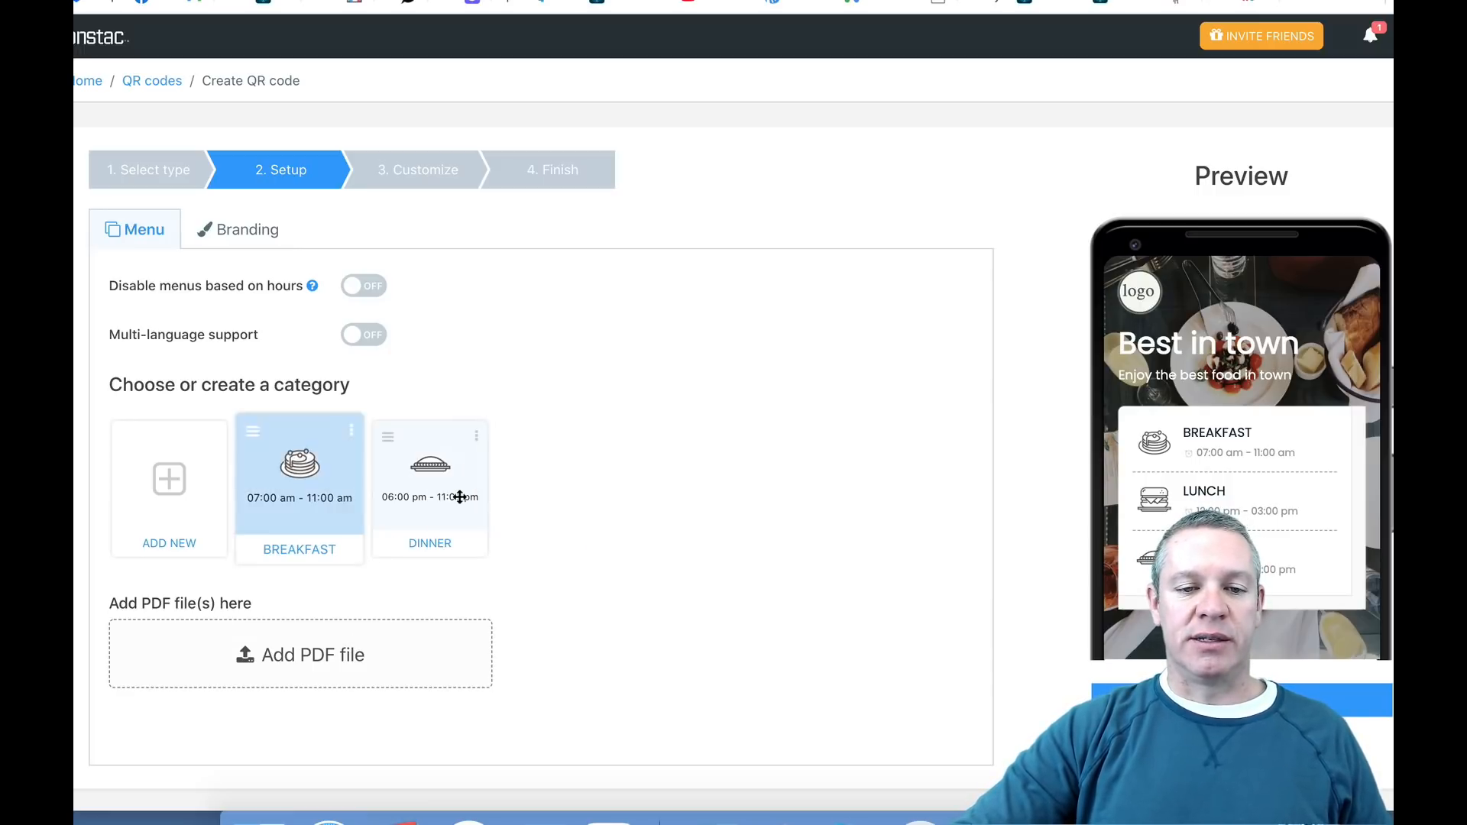
pyautogui.click(474, 435)
pyautogui.click(458, 498)
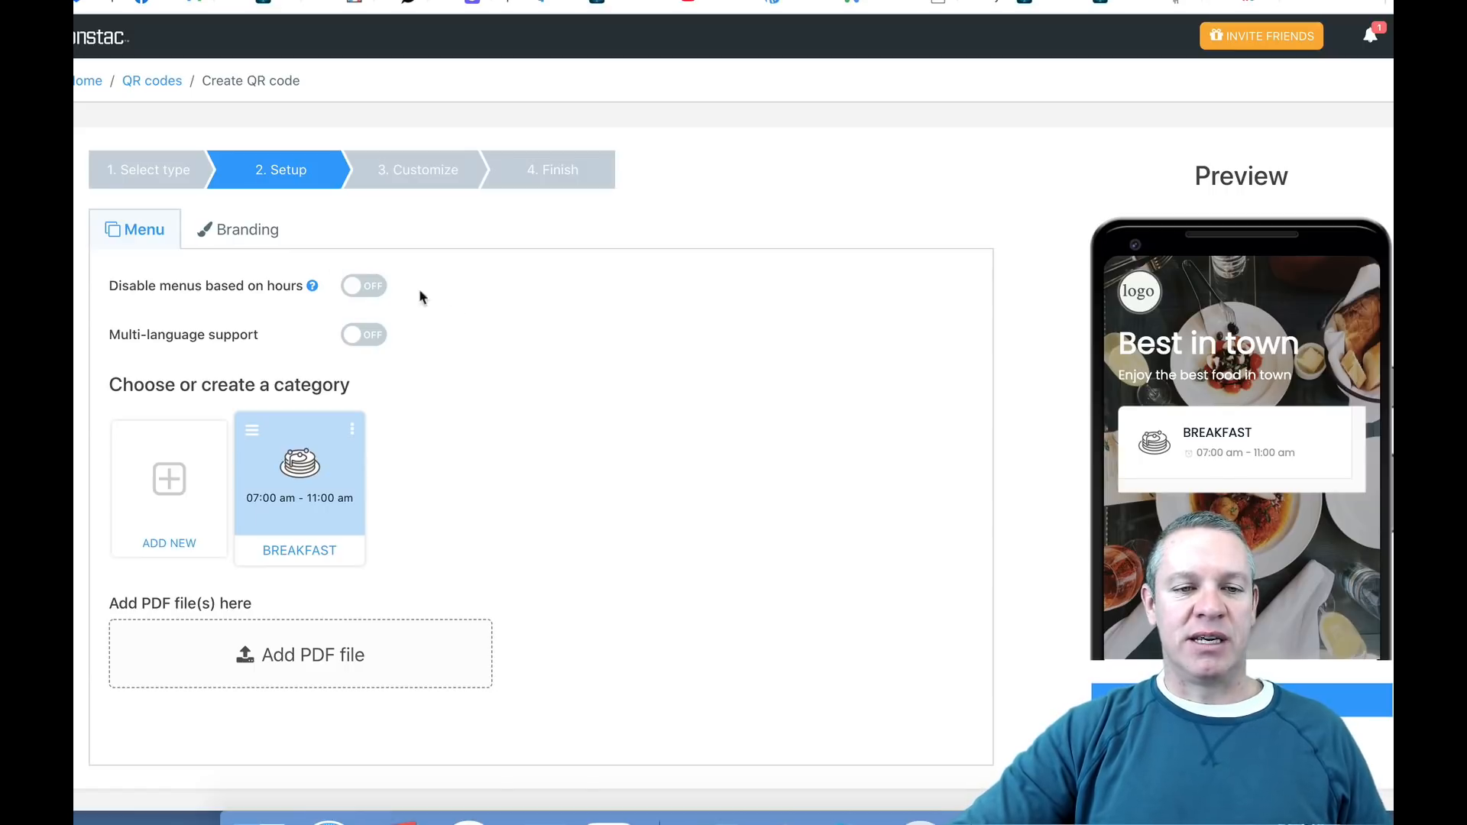
# Step: Add the file Untitled design.pdf to the Breakfast category of the menu
pyautogui.click(341, 652)
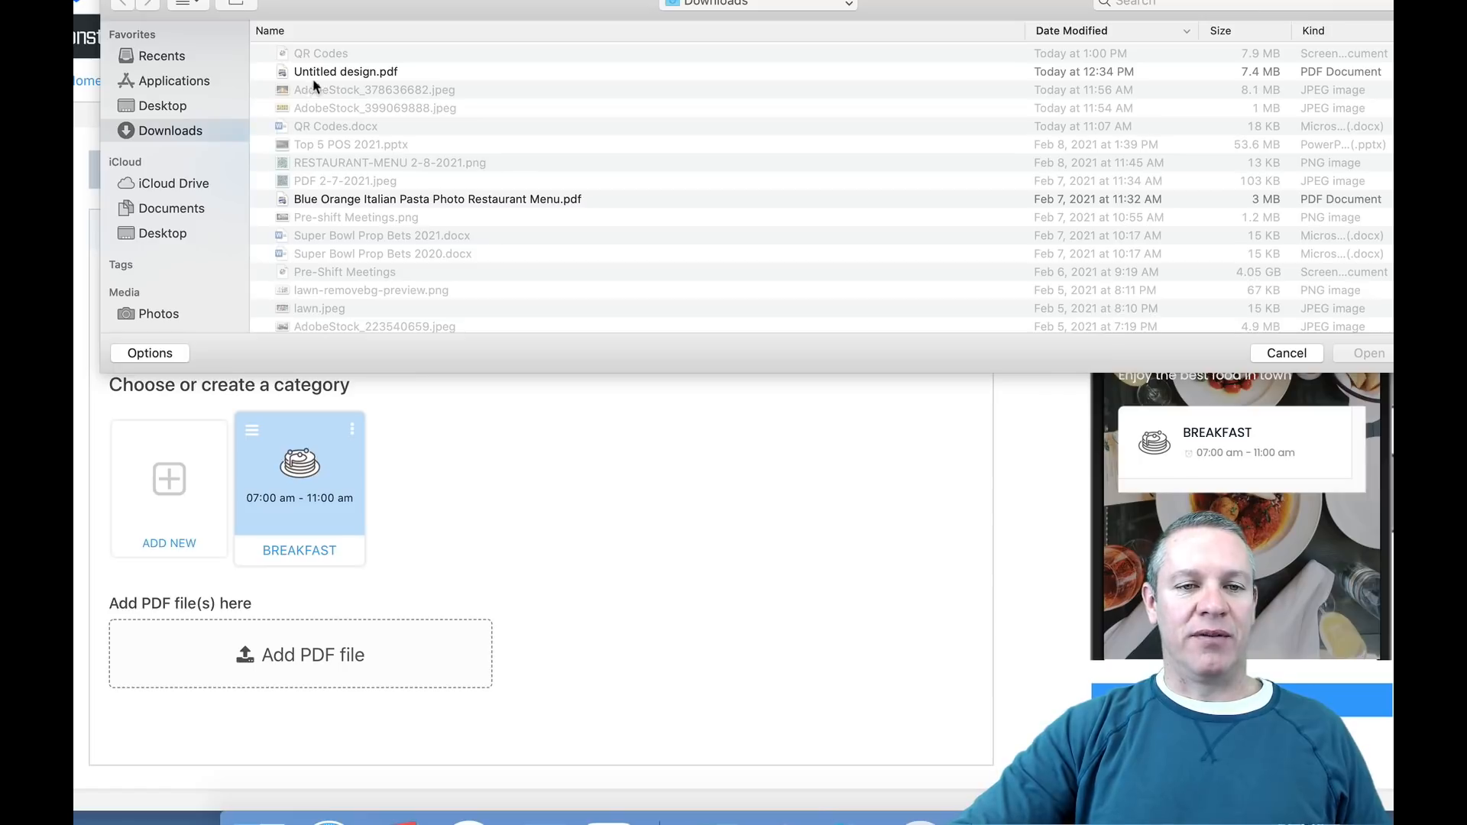
pyautogui.doubleClick(325, 72)
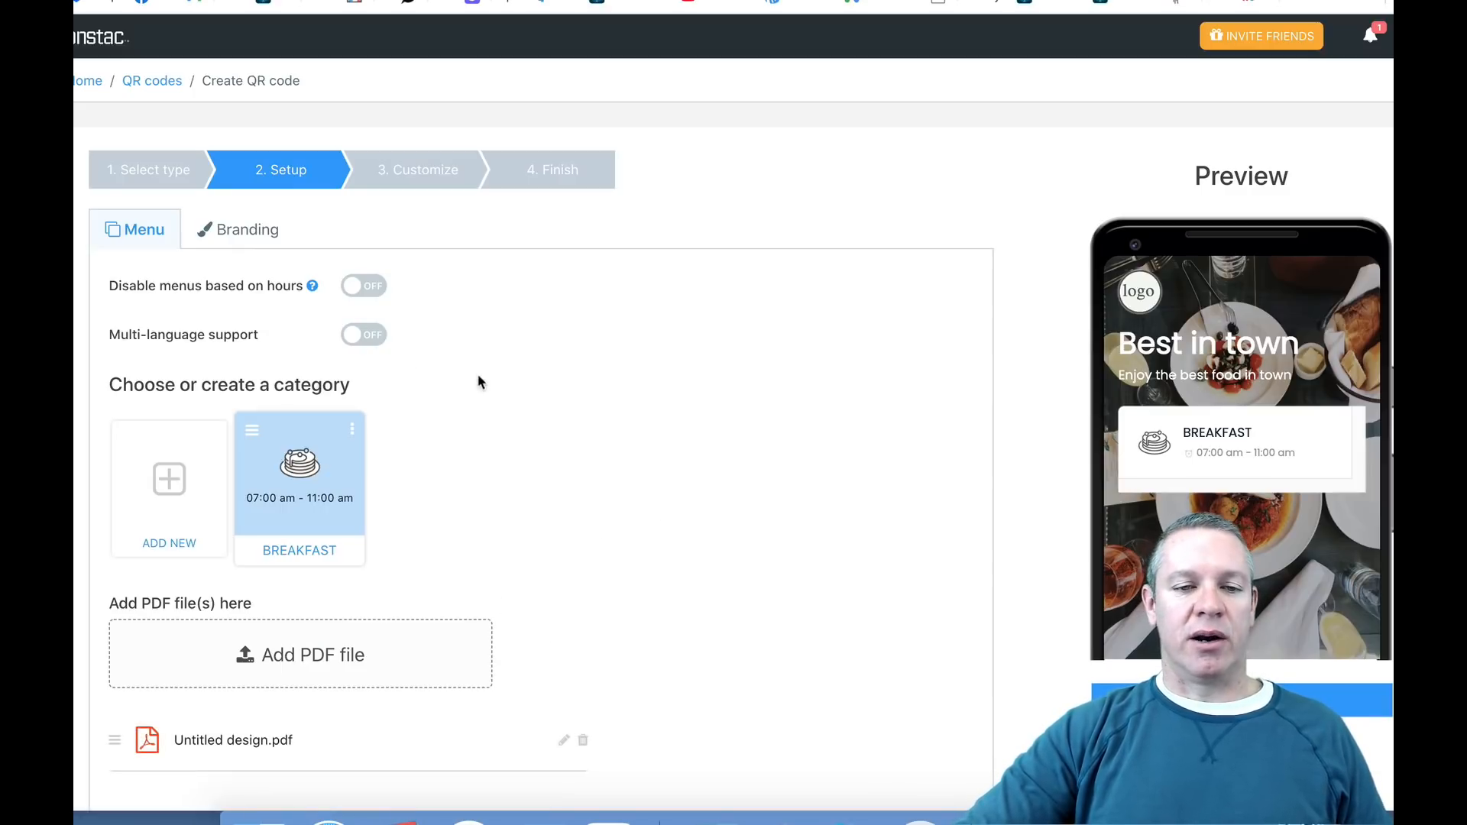
# Step: In the menu branding, enter the heading "Best Steaks Ever" and the subheading "Mouthwatering Steaks", keeping the Poppins font
pyautogui.click(240, 235)
pyautogui.click(230, 315)
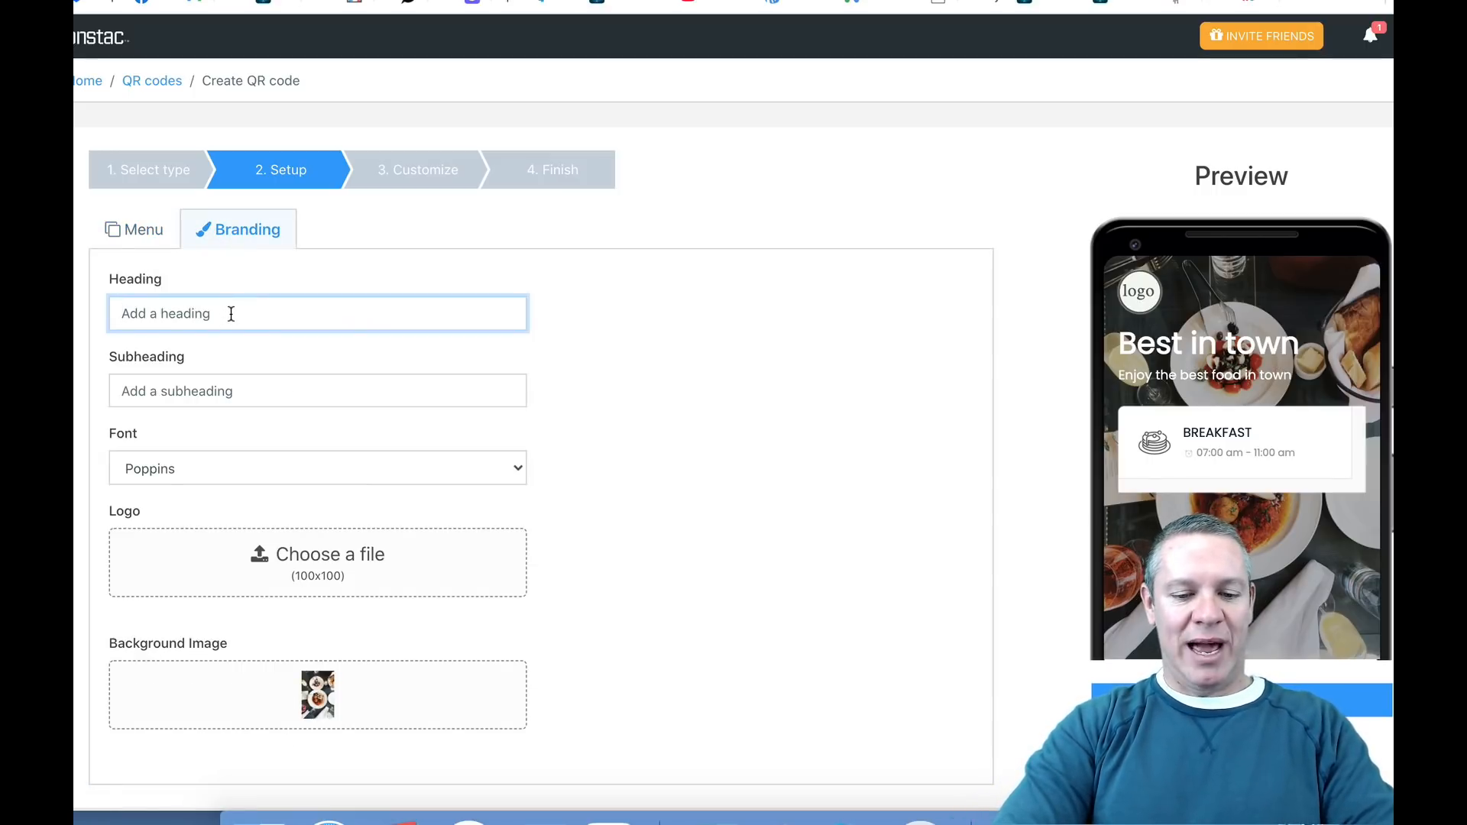
pyautogui.write('Be')
pyautogui.press('BackSpace')
pyautogui.press('BackSpace')
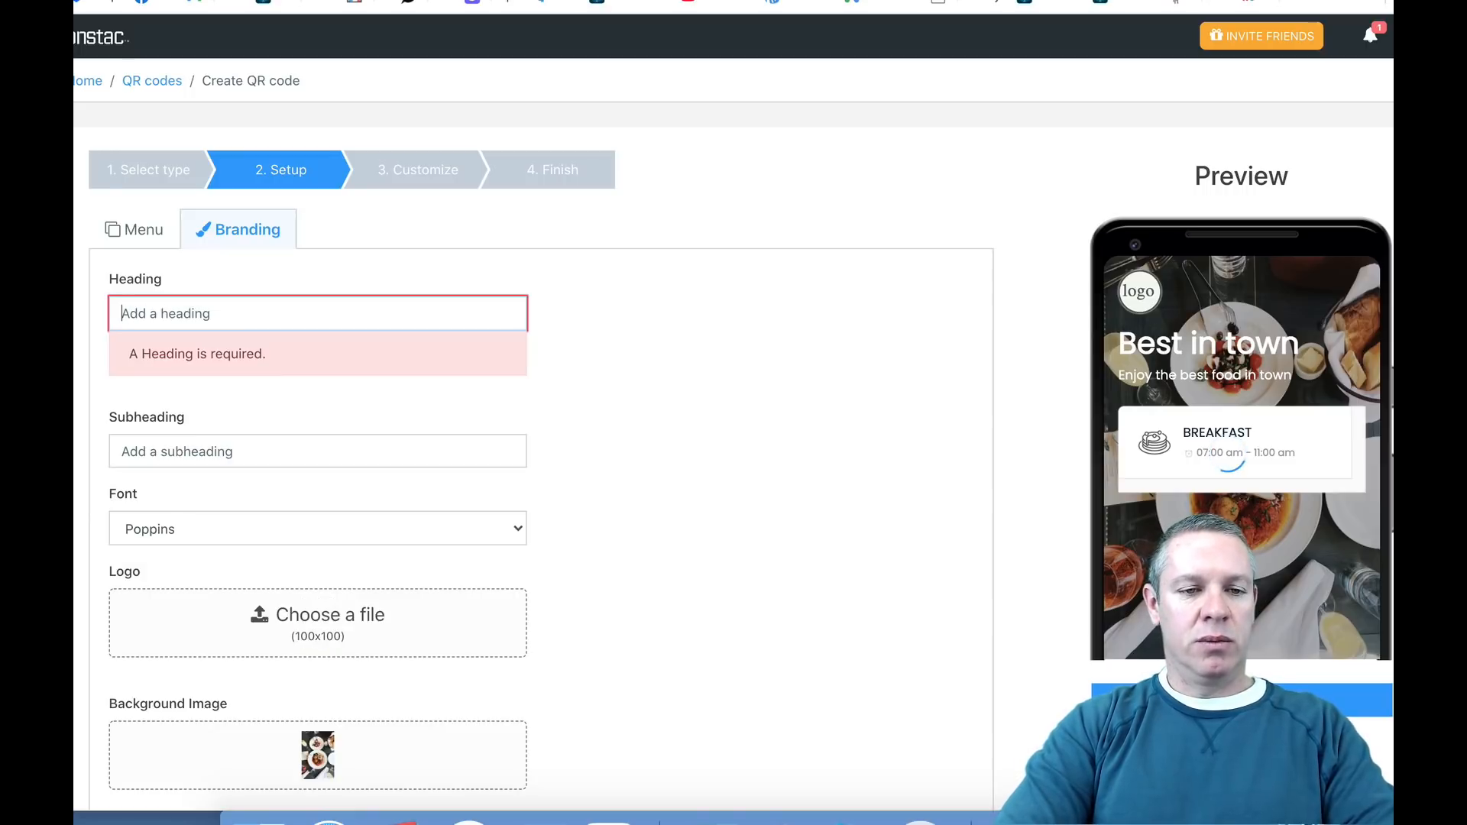
pyautogui.write('Best Ste')
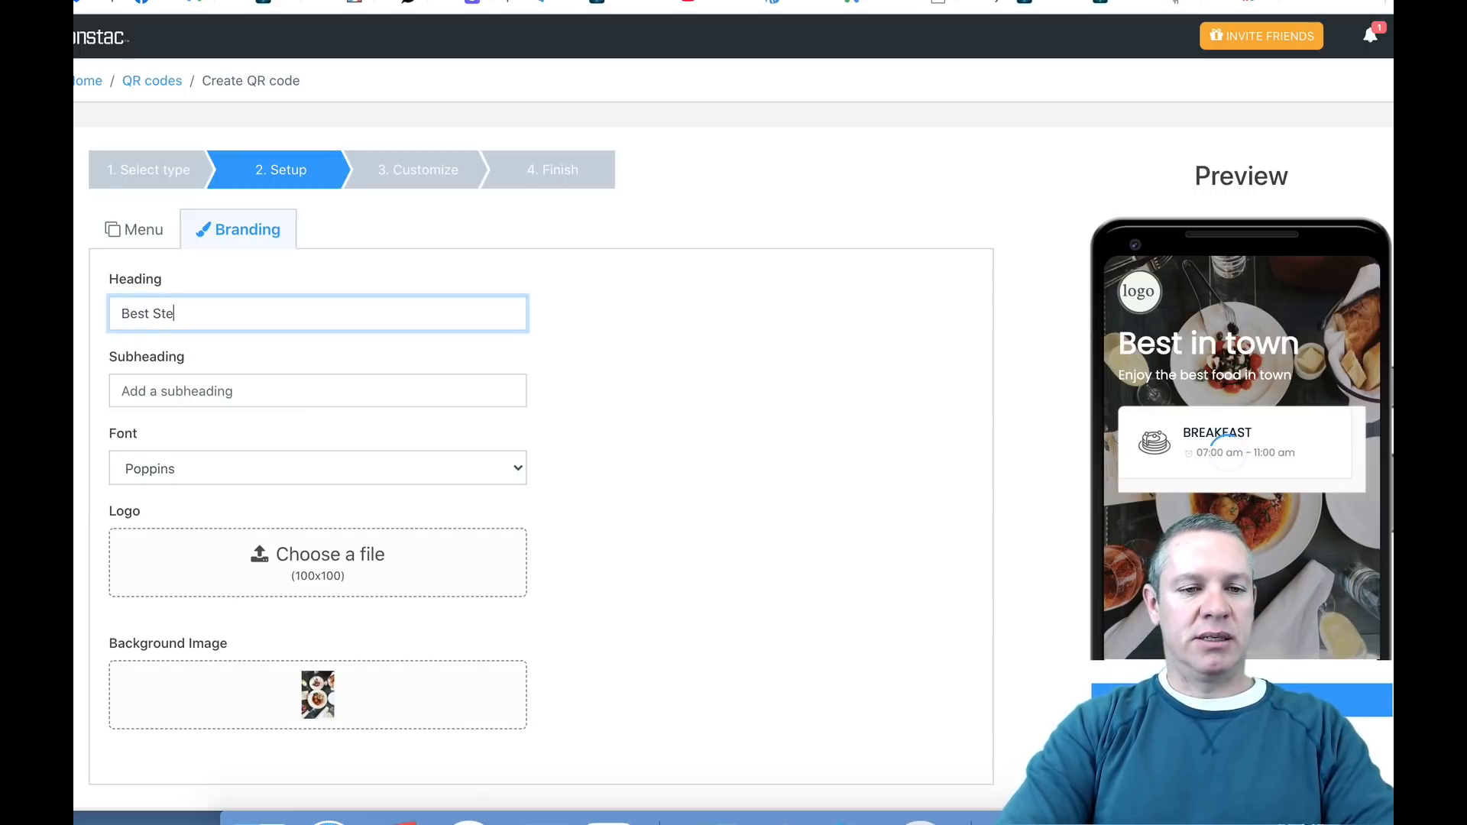
pyautogui.write('aks Ever')
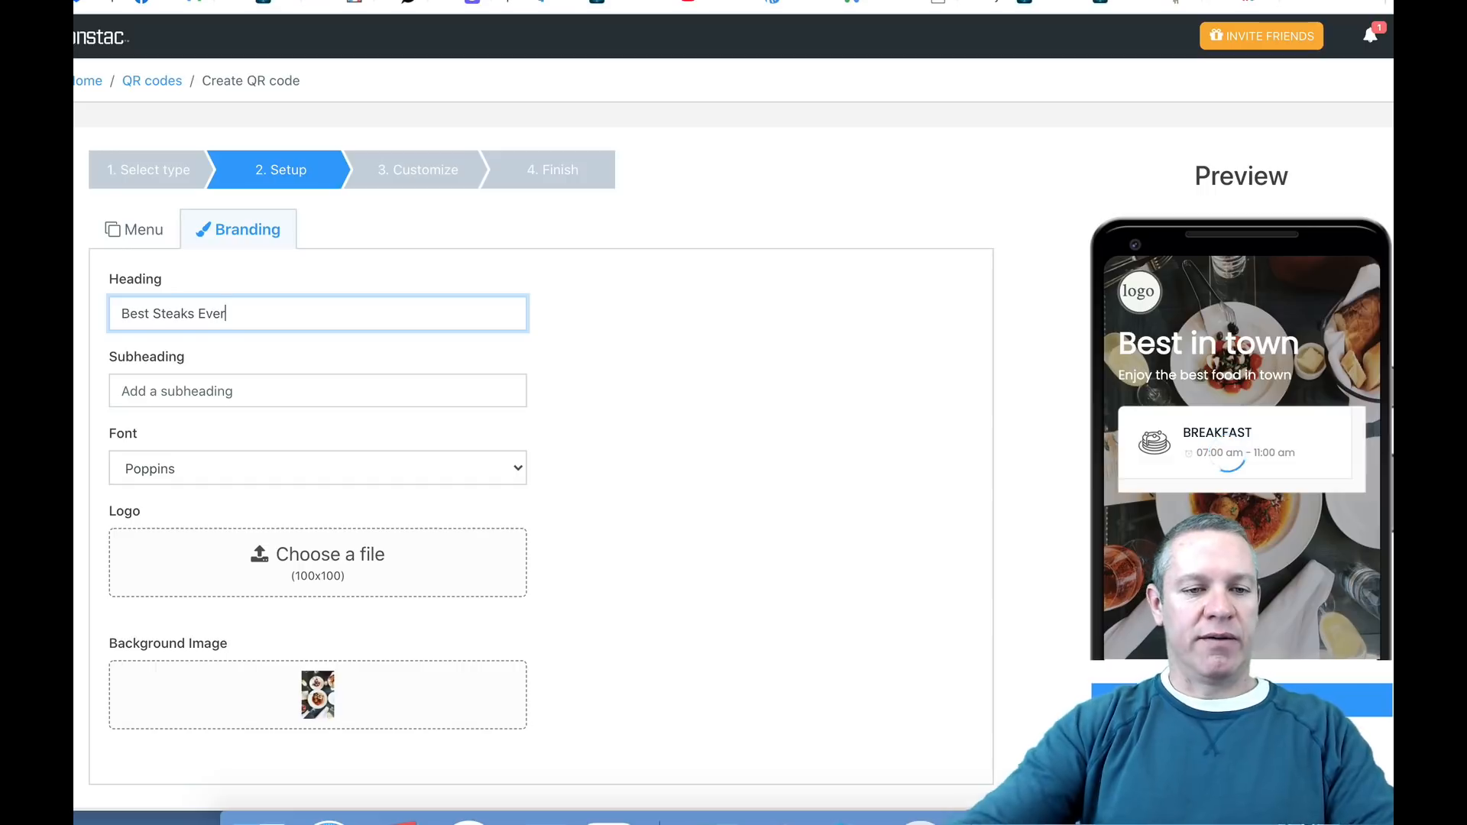
pyautogui.click(237, 395)
pyautogui.write('M')
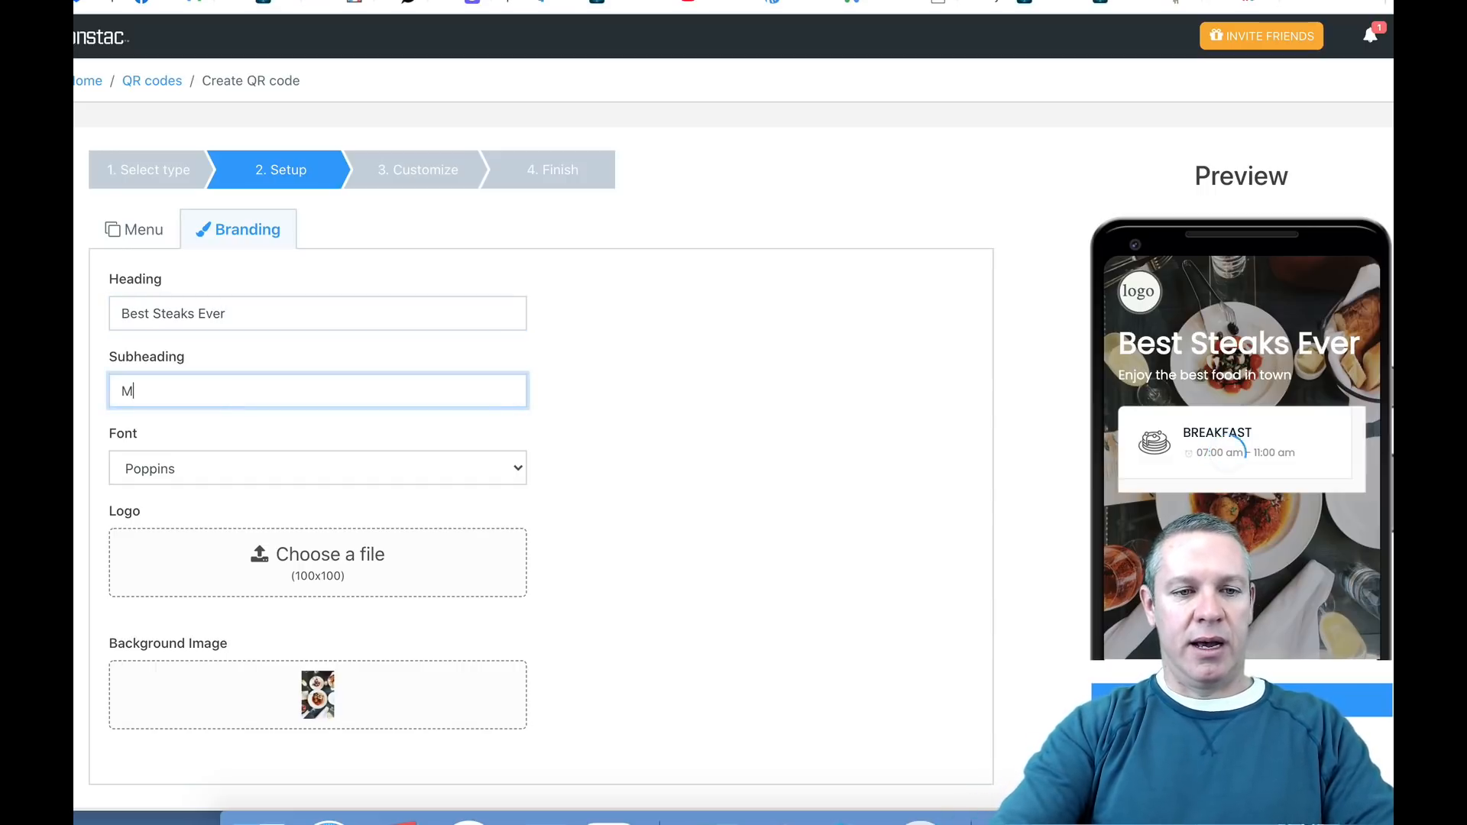
pyautogui.write('outhwatering Steaks')
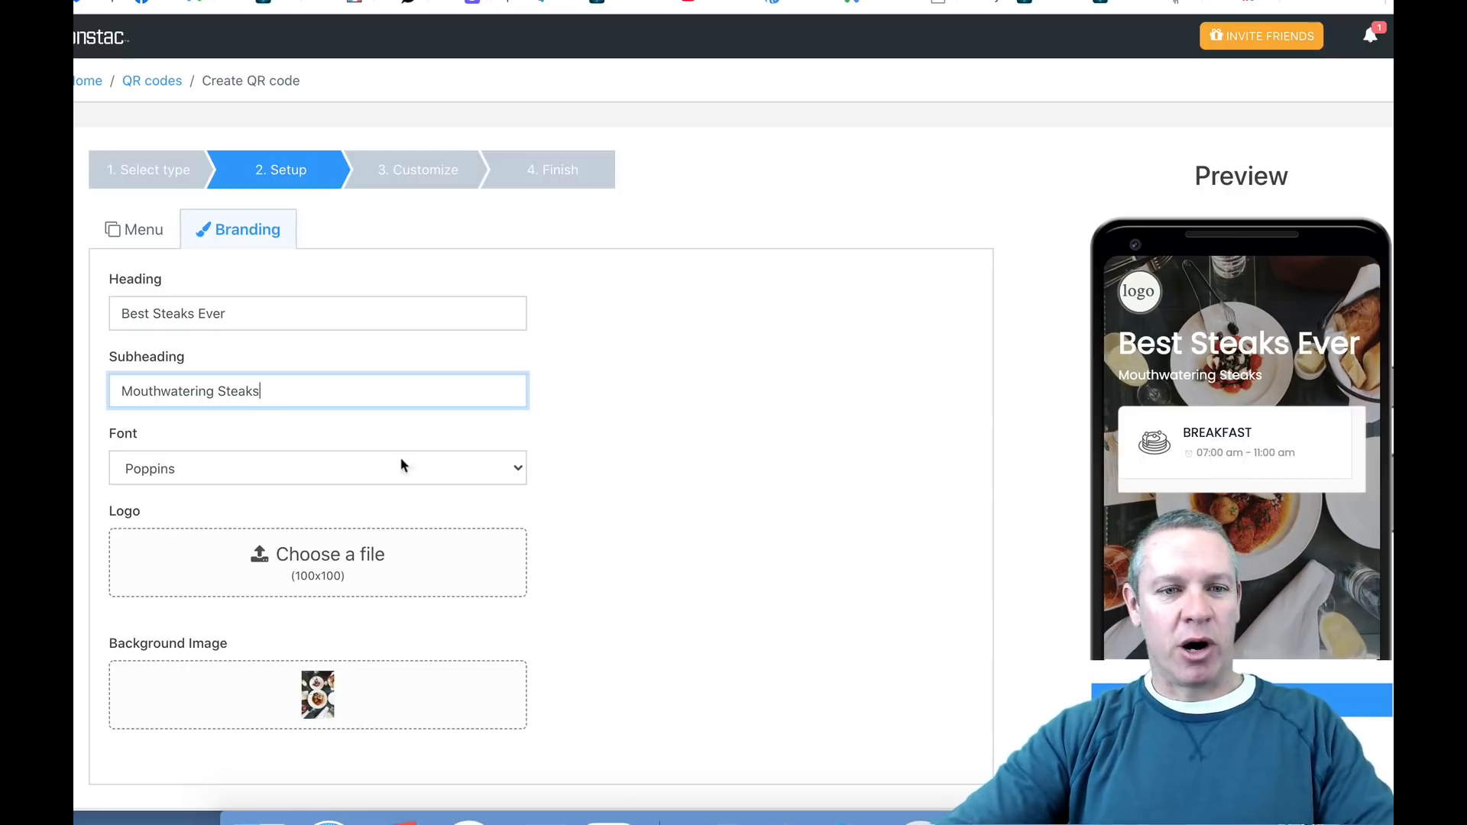
pyautogui.click(731, 388)
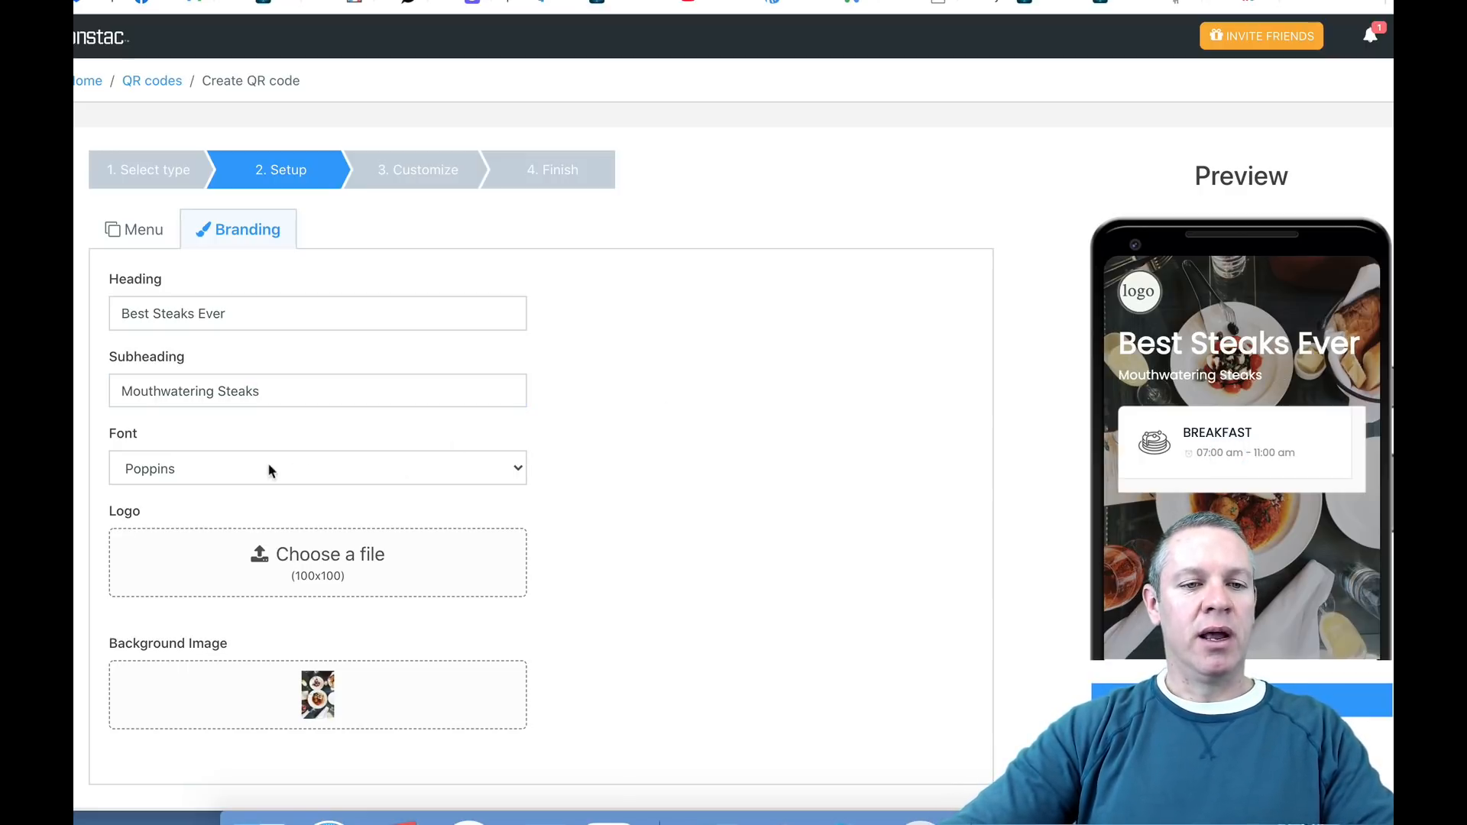
pyautogui.click(224, 466)
pyautogui.click(223, 469)
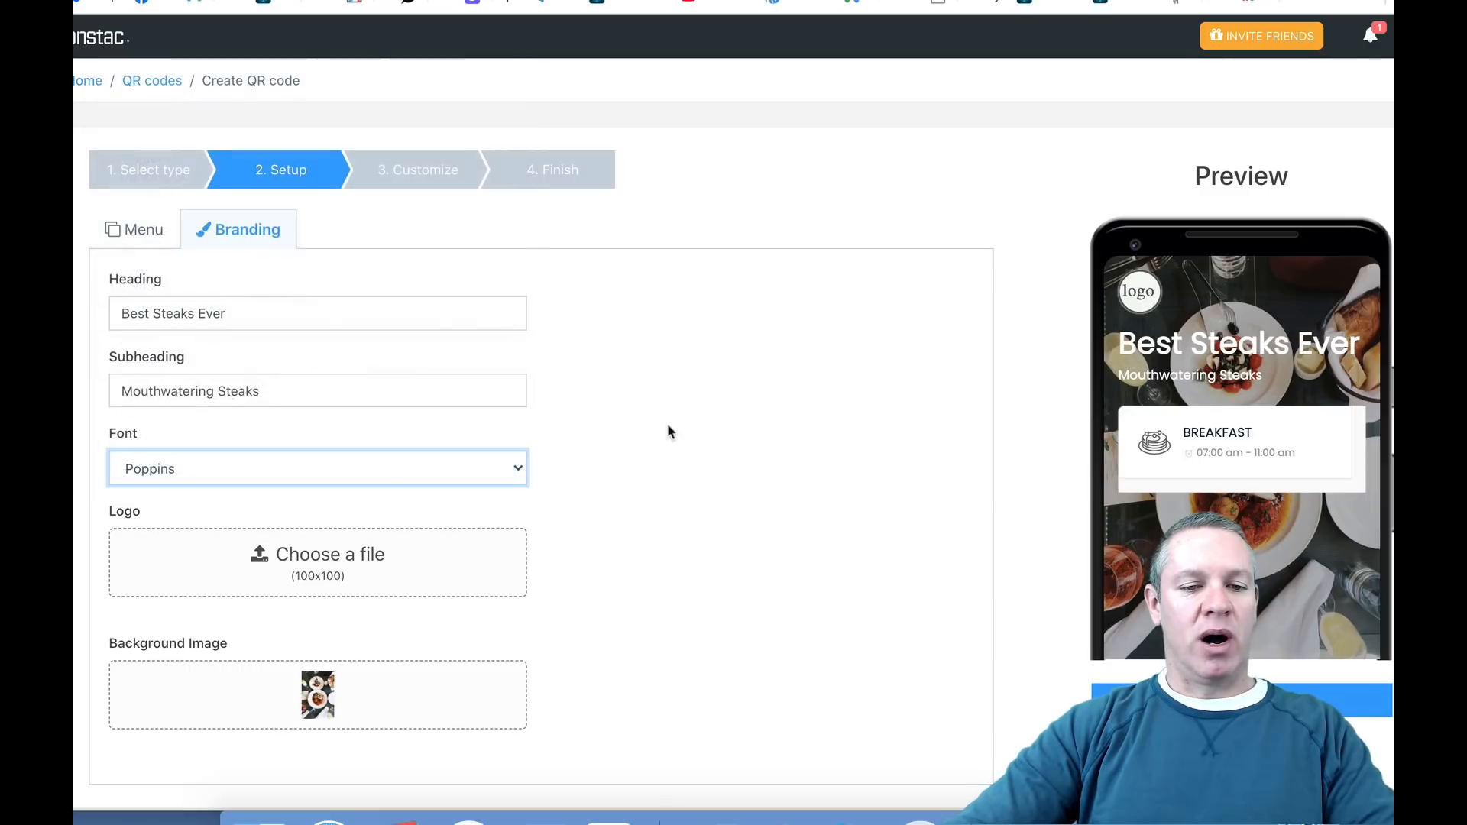
# Step: Set the blue martini glass image from the gallery as the menu's logo and proceed to the Customize stage
pyautogui.click(361, 565)
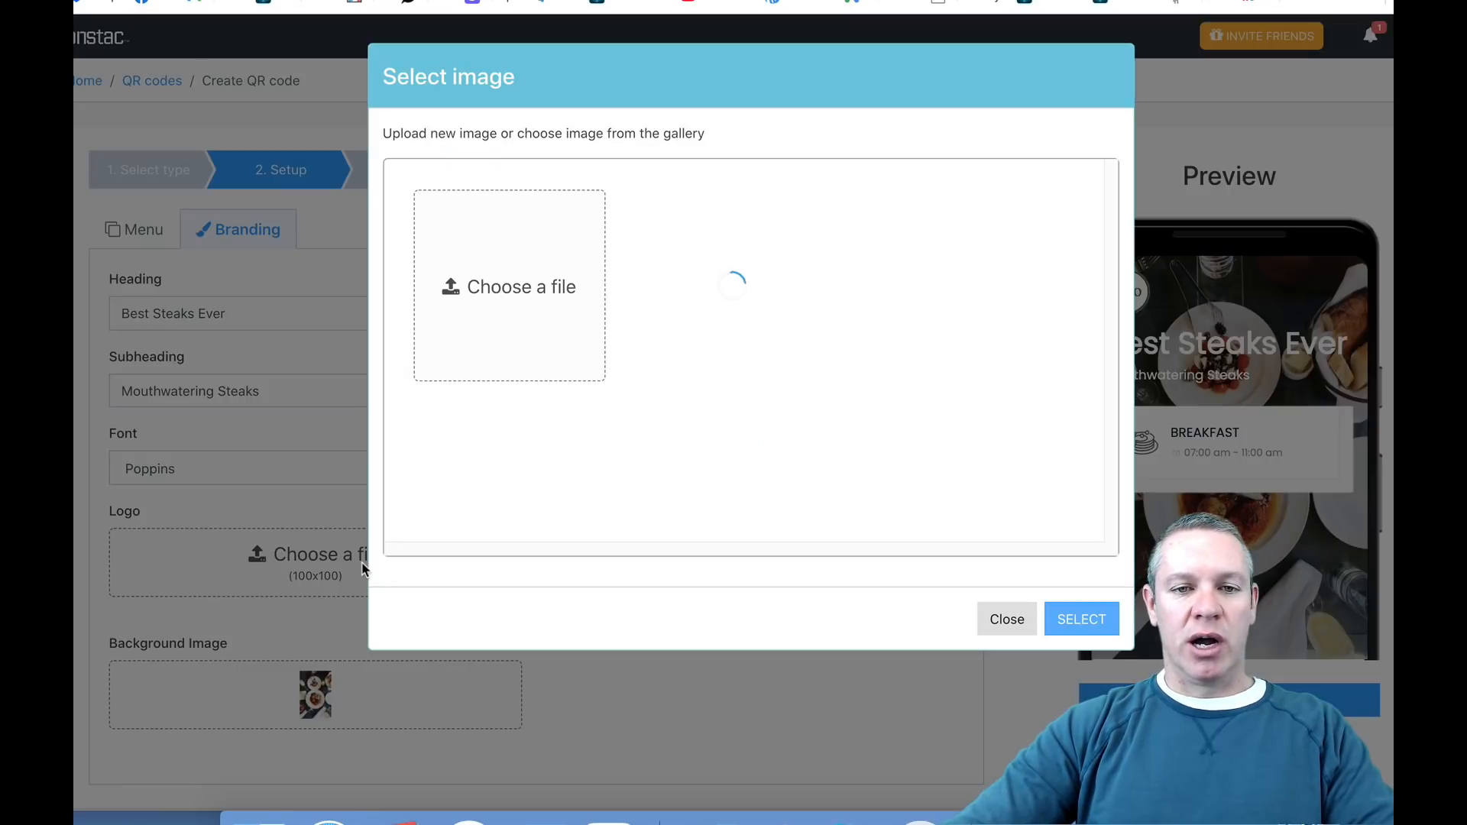
pyautogui.click(517, 284)
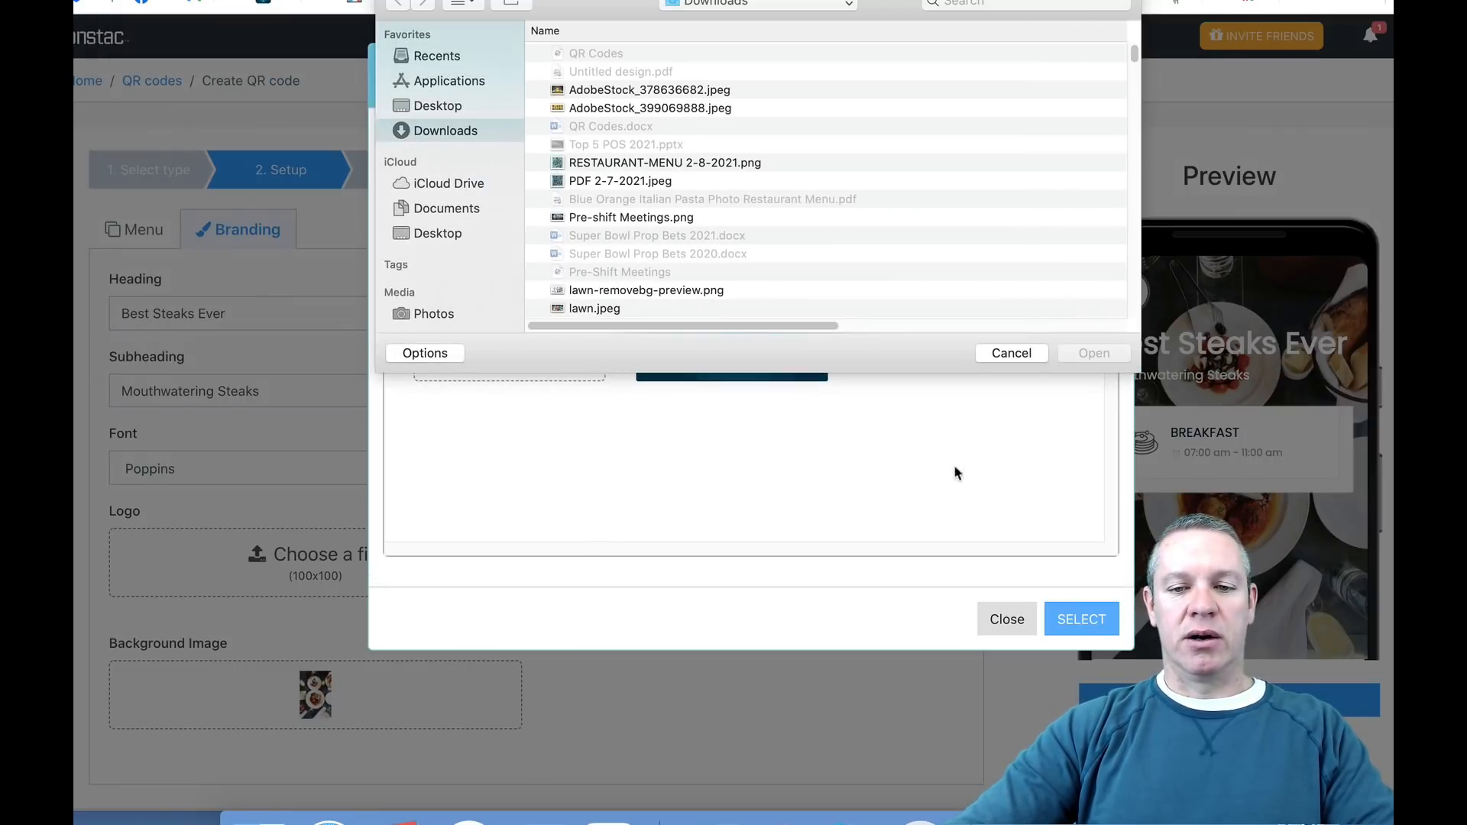
pyautogui.click(1006, 352)
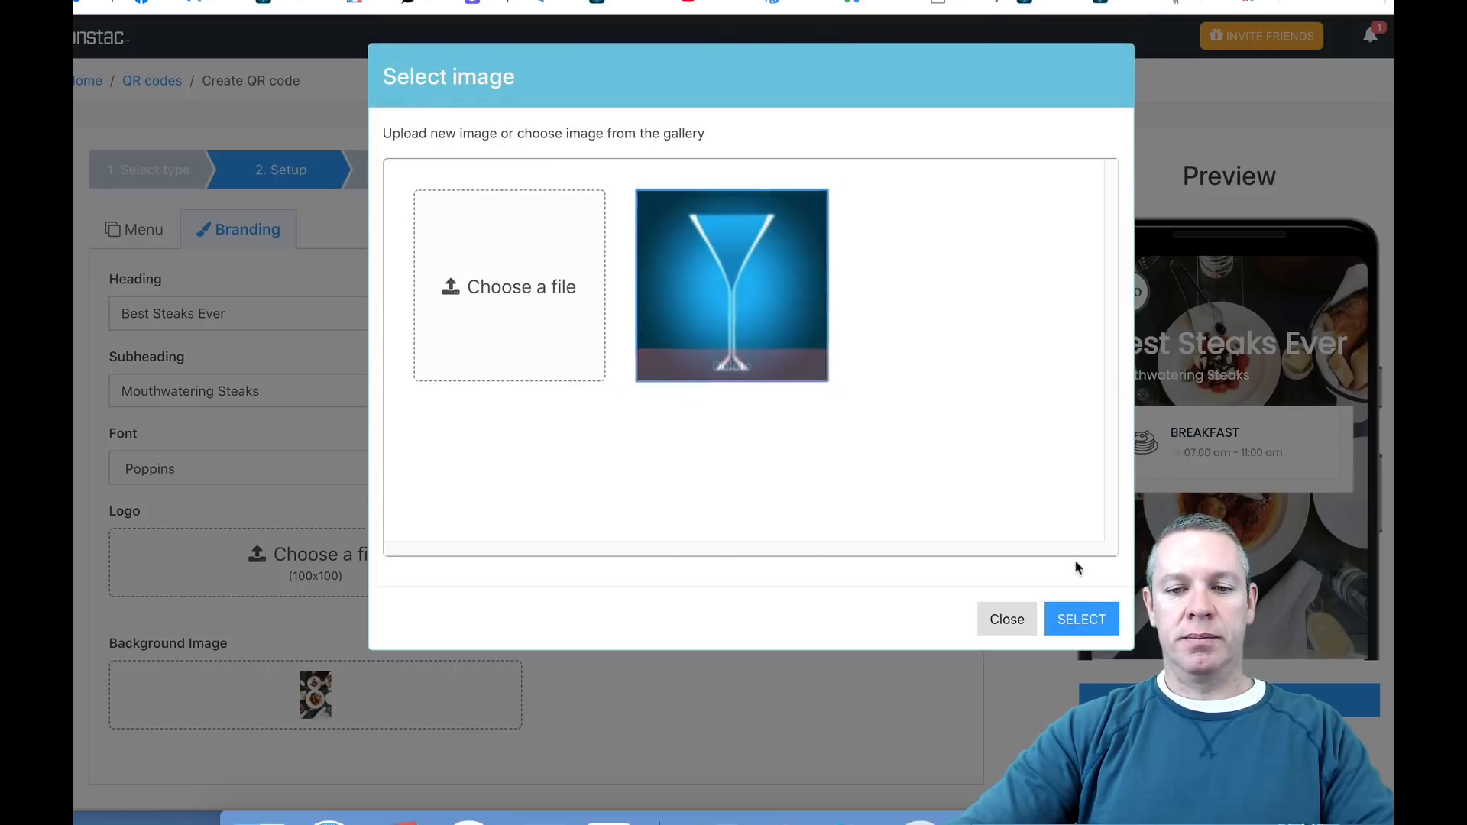
pyautogui.click(798, 304)
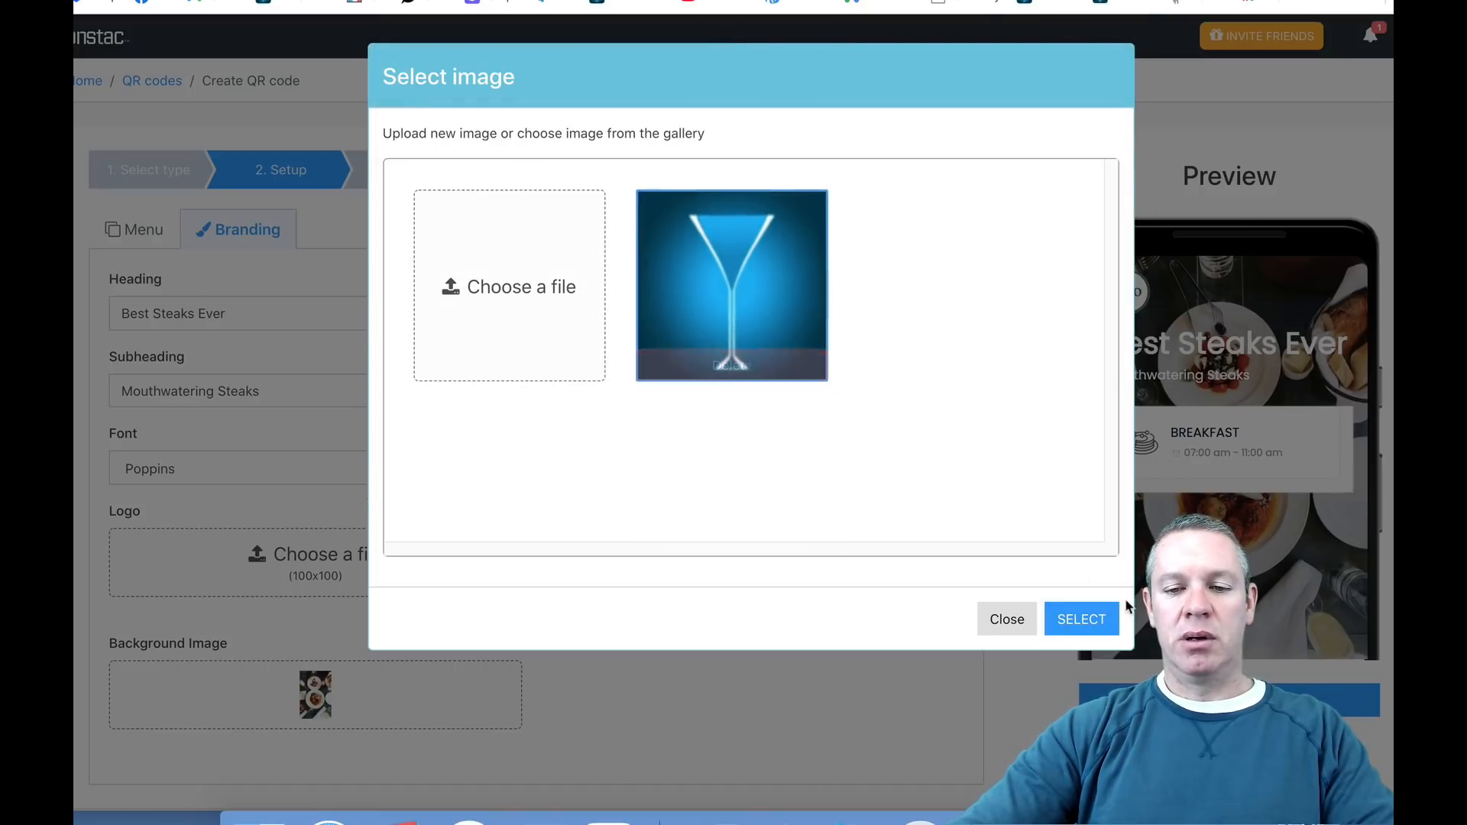
pyautogui.click(1091, 617)
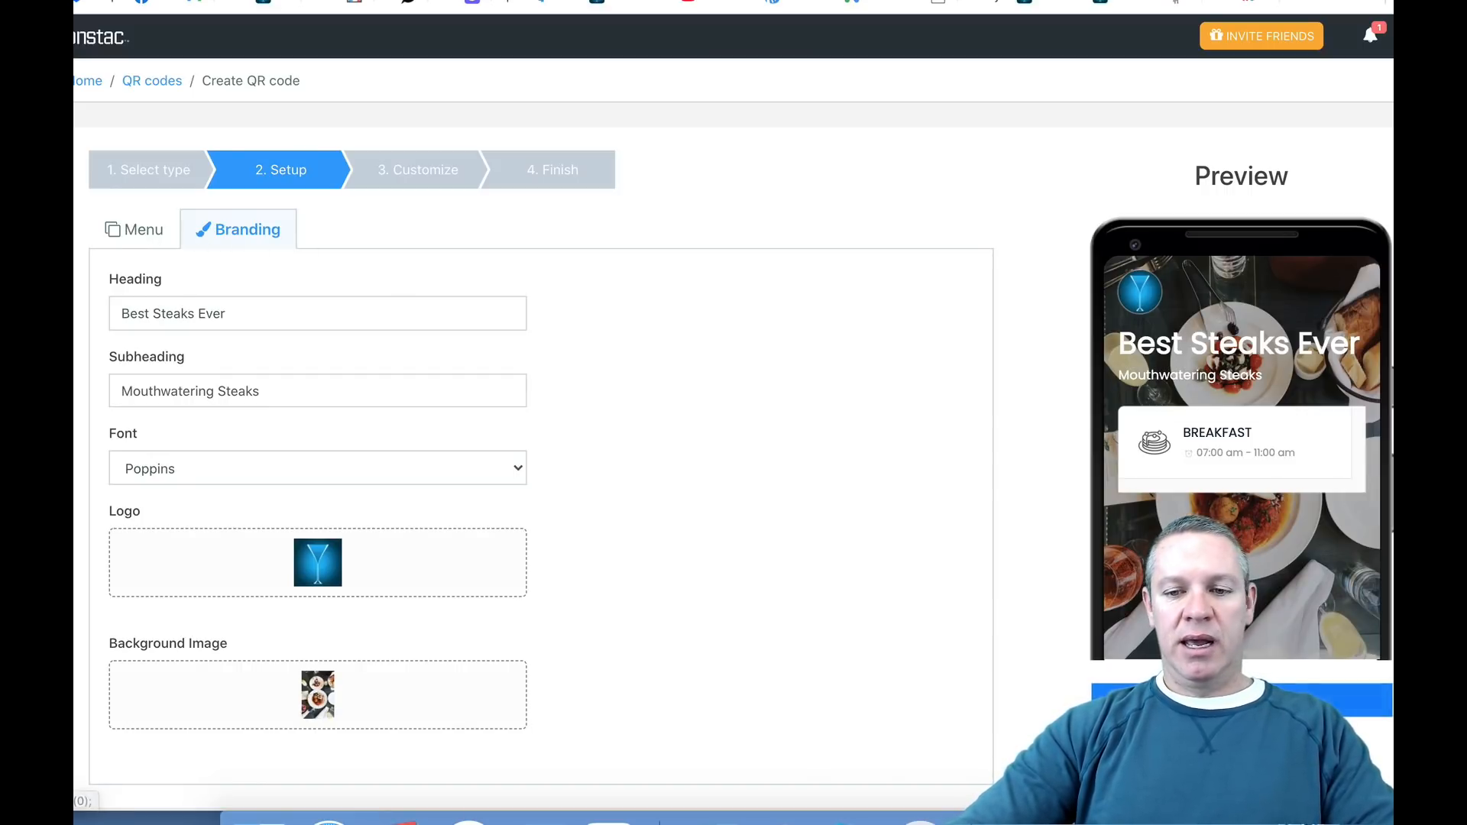
pyautogui.click(1242, 699)
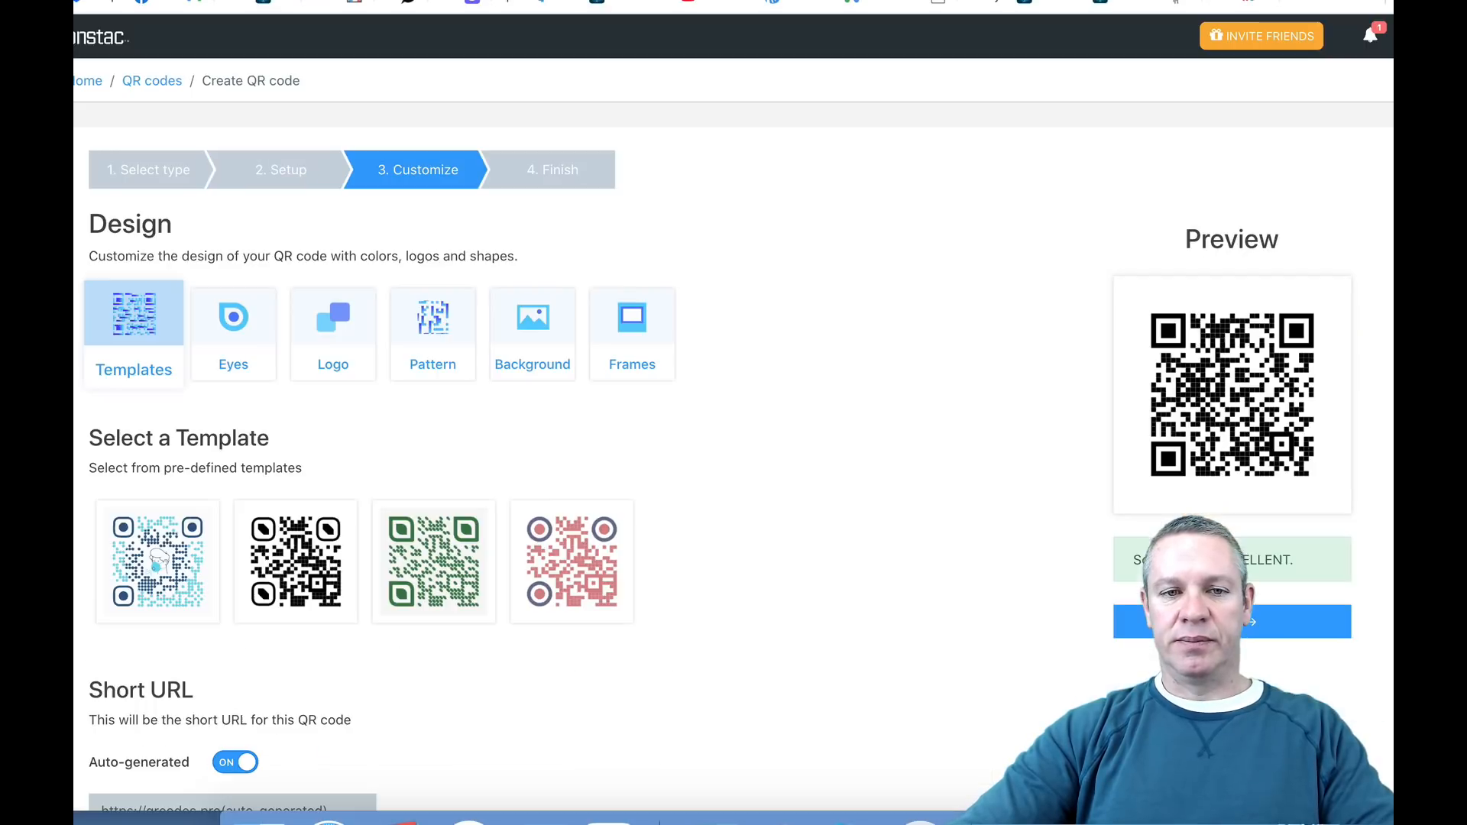
# Step: Change the QR code's eye-balls to the square shape with cut top-right and bottom-left corners
pyautogui.scroll(-1, 904, 456)
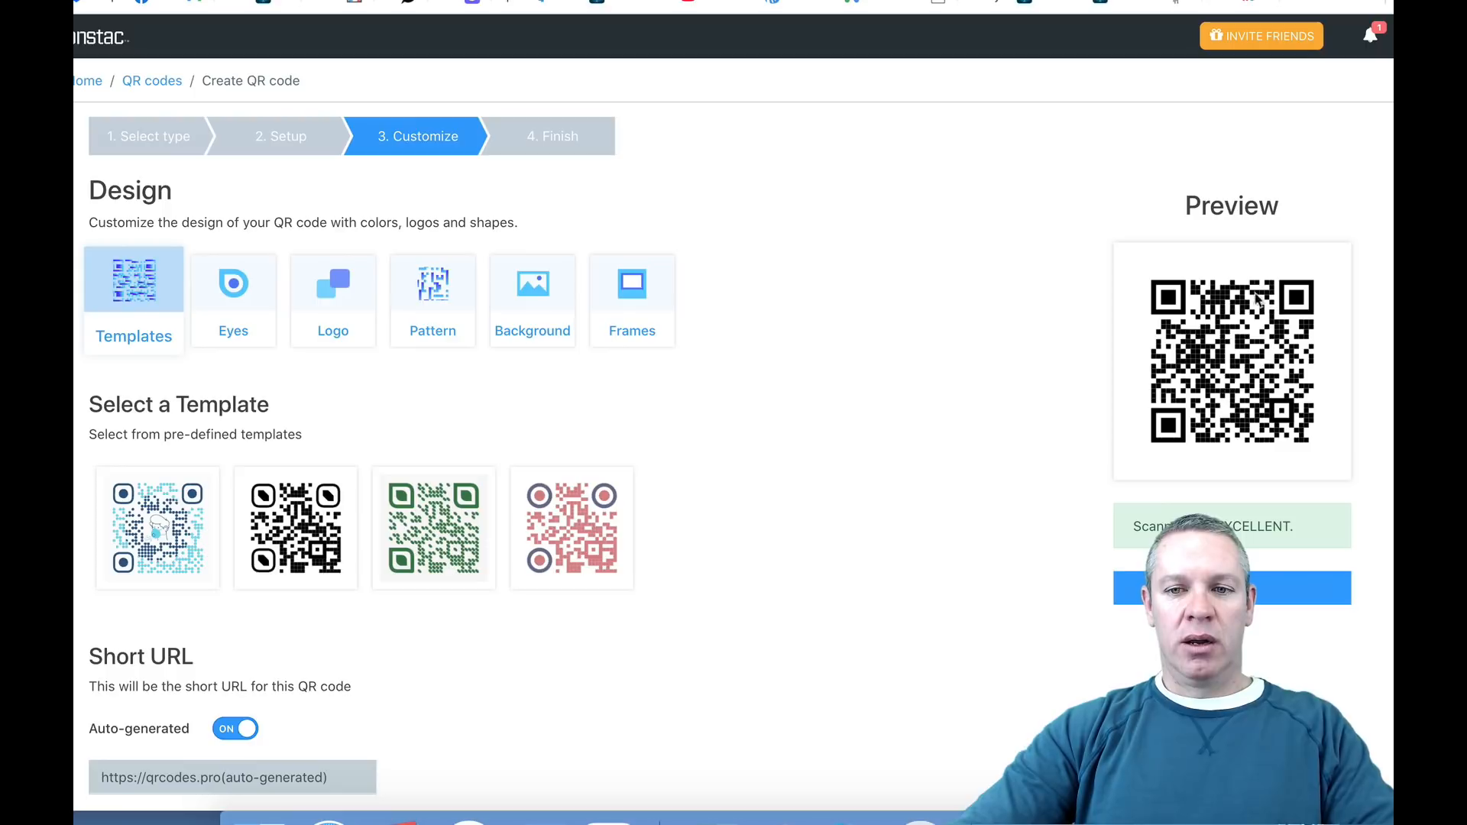
pyautogui.scroll(-1, 752, 458)
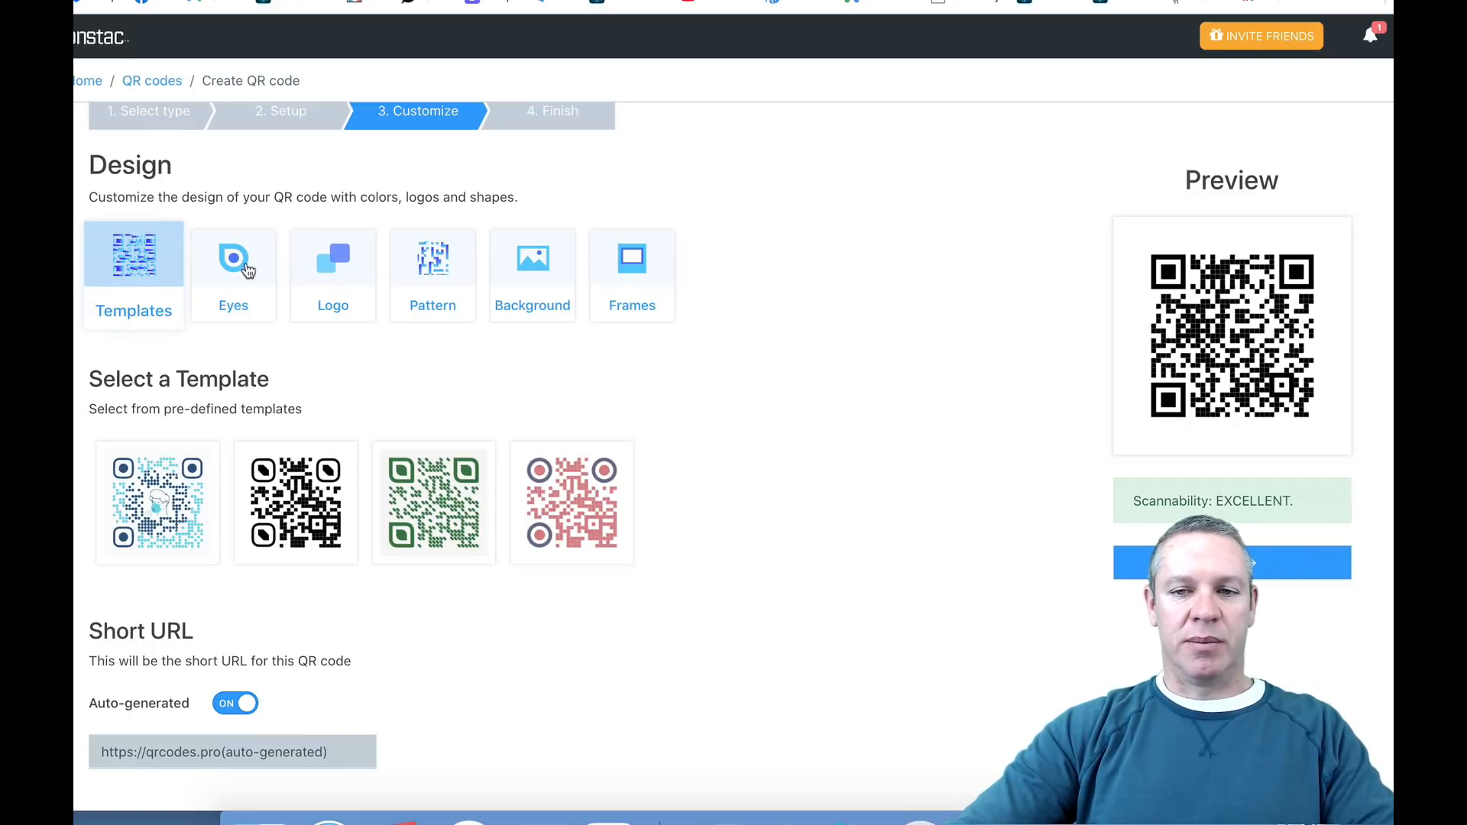
pyautogui.click(246, 270)
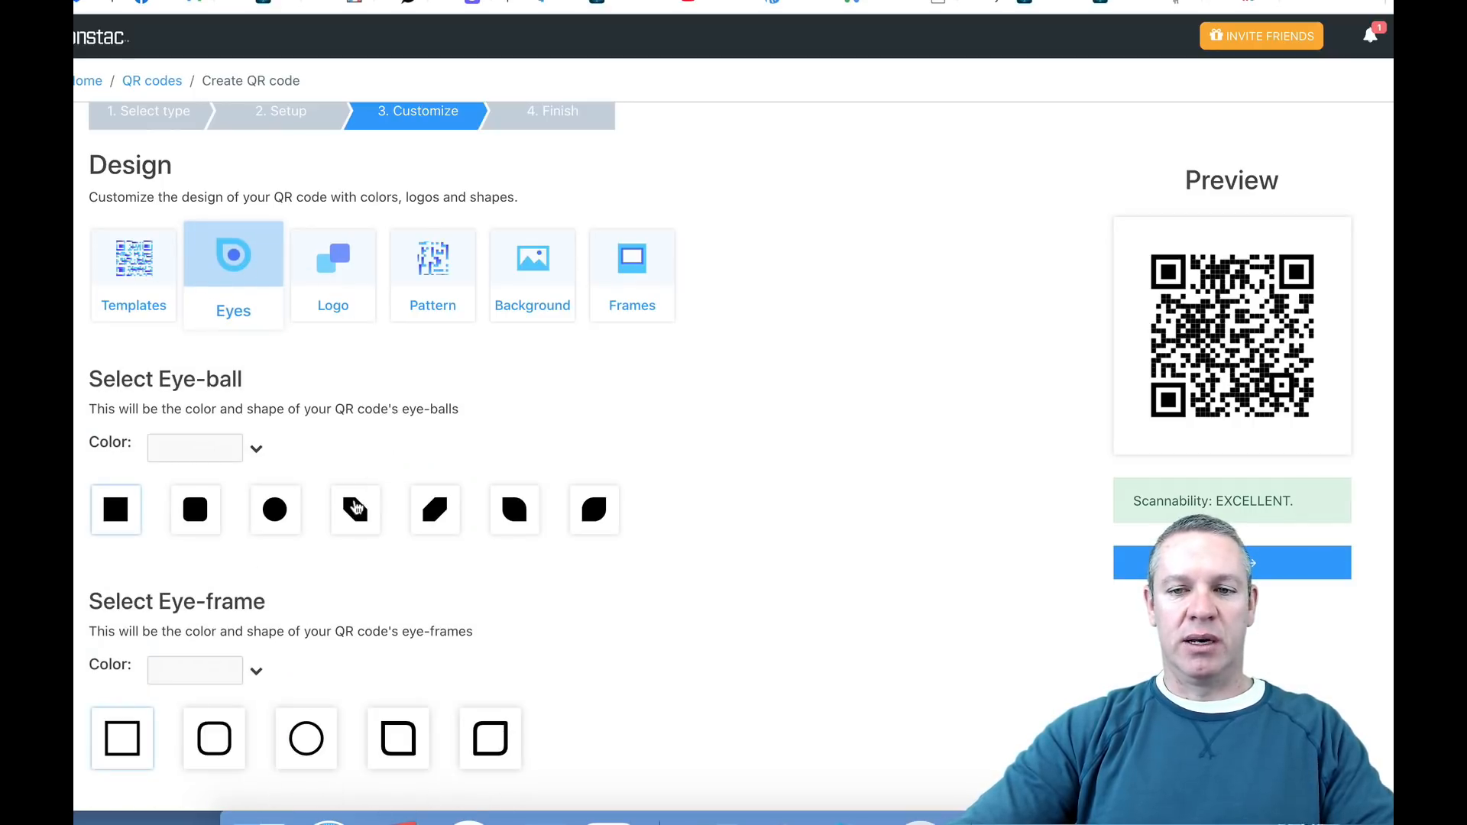
pyautogui.click(356, 509)
pyautogui.scroll(-1, 472, 432)
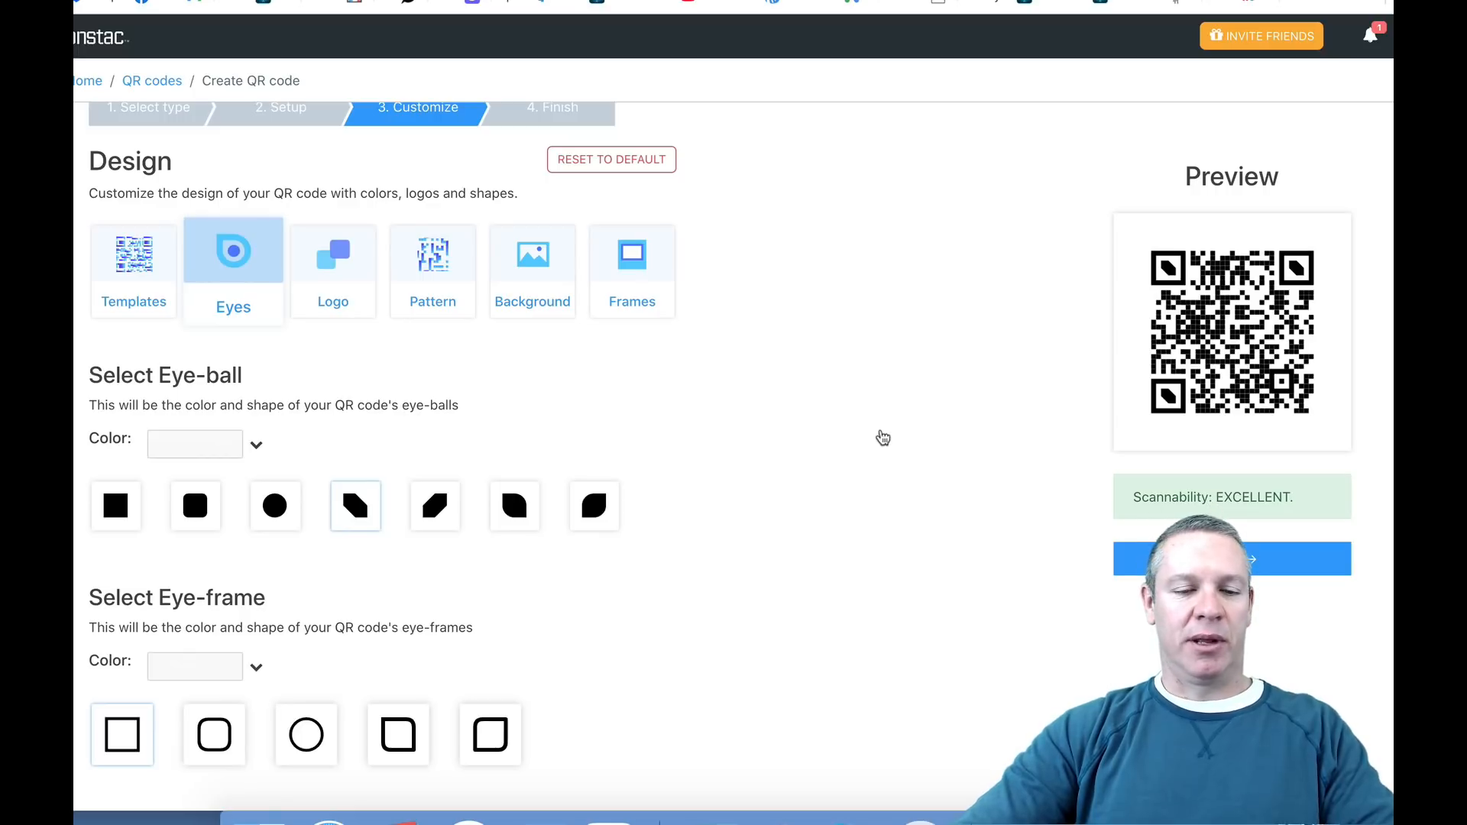
pyautogui.scroll(-1, 861, 433)
pyautogui.scroll(2, 861, 433)
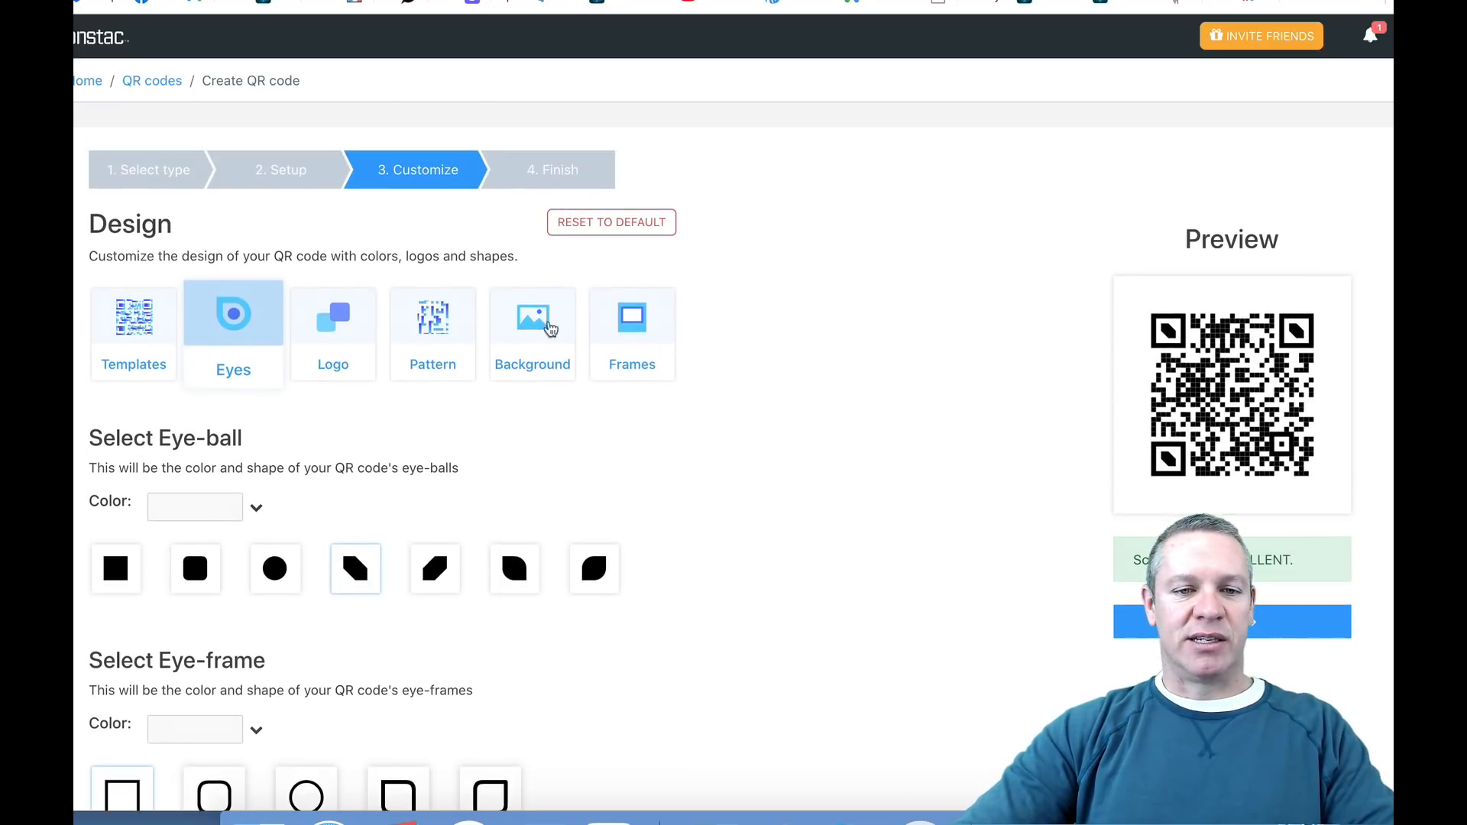
# Step: Give the QR code the round-dot data pattern and colour it dark red, #aa2727
pyautogui.click(420, 320)
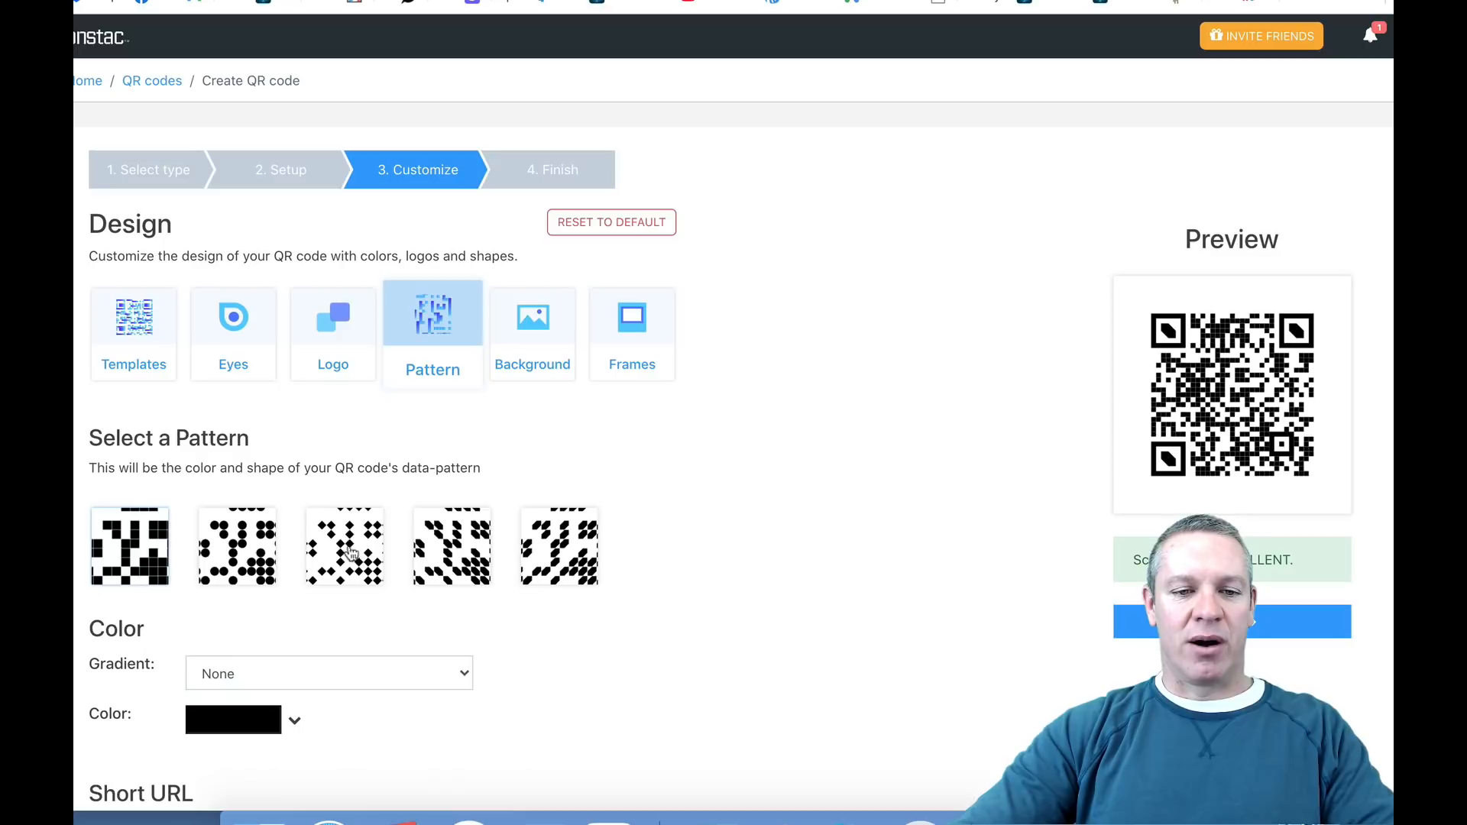
pyautogui.click(243, 551)
pyautogui.scroll(-3, 709, 495)
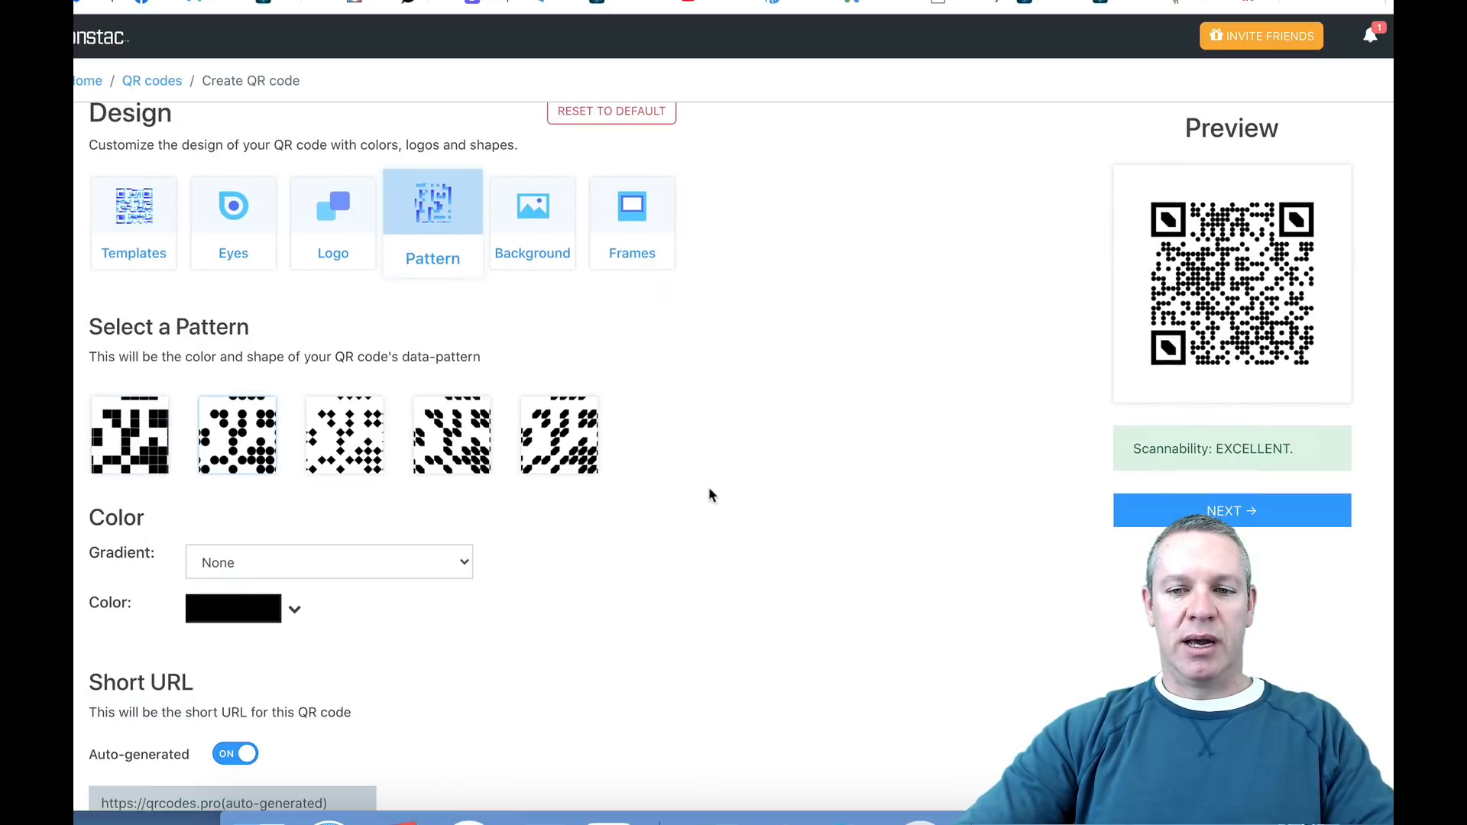
pyautogui.click(275, 501)
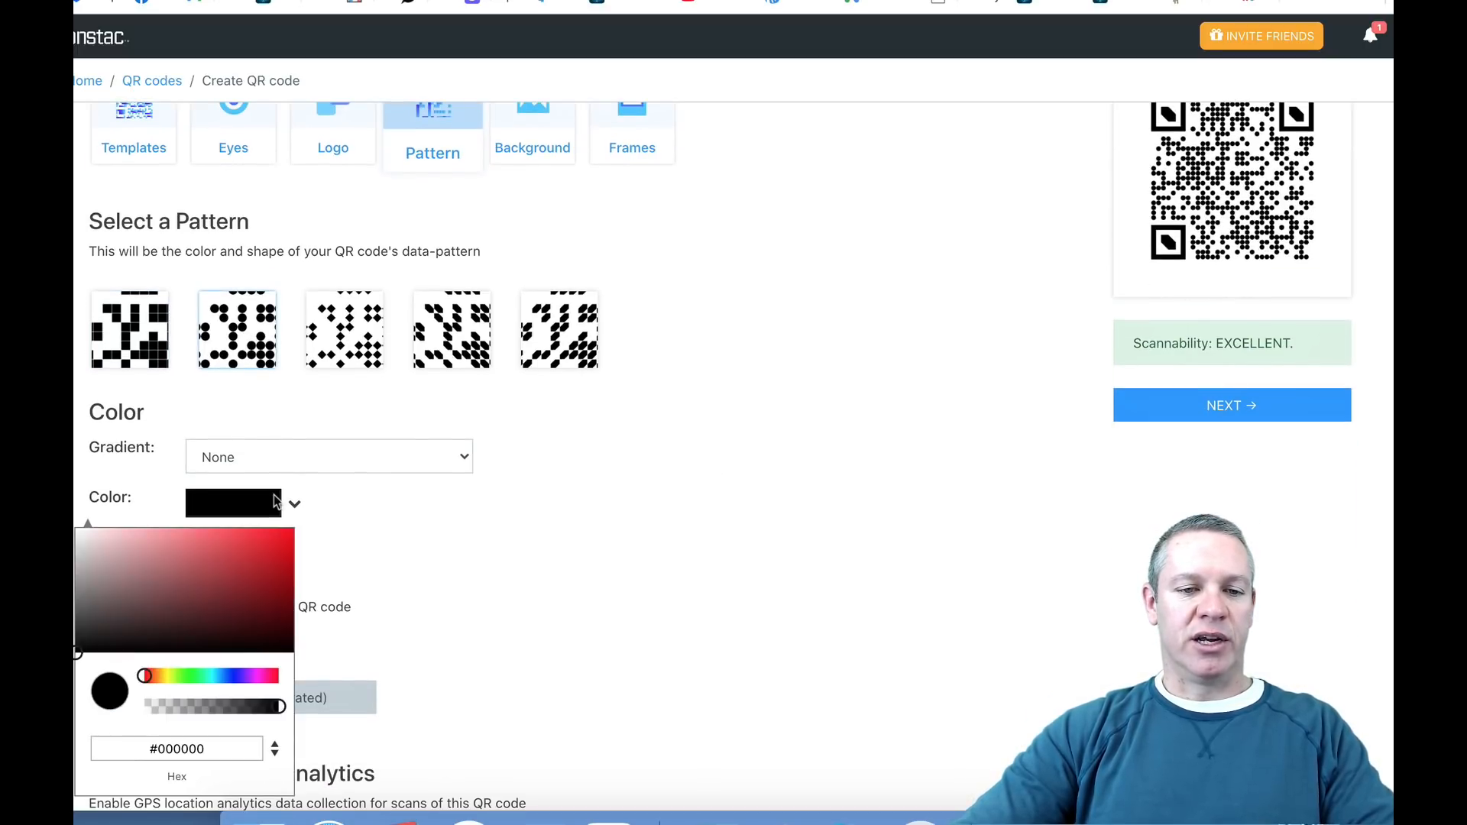
pyautogui.click(246, 569)
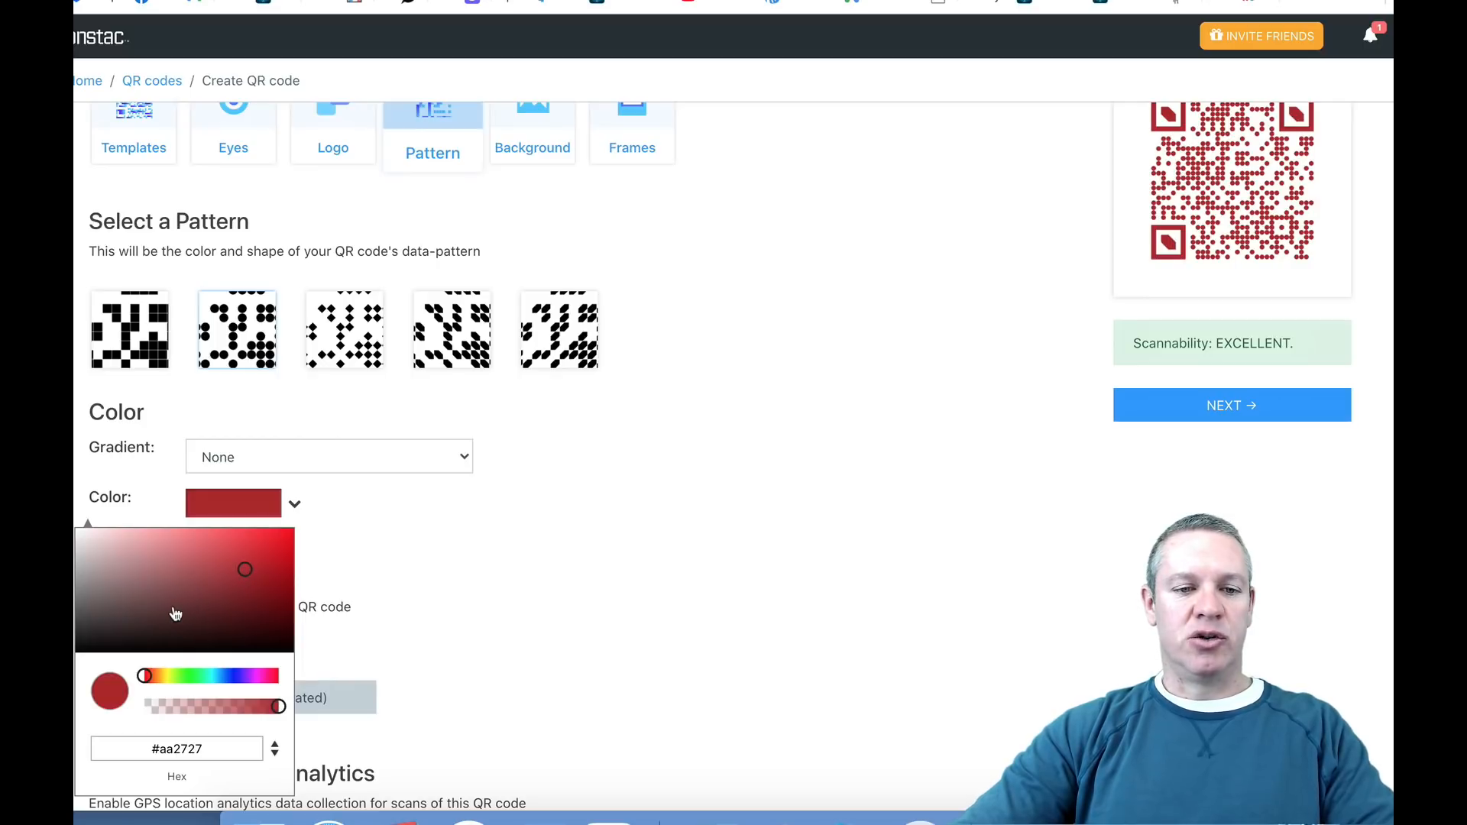
pyautogui.click(670, 533)
# Step: Review the QR code preview and its scannability, short URL and location analytics settings
pyautogui.scroll(4, 736, 531)
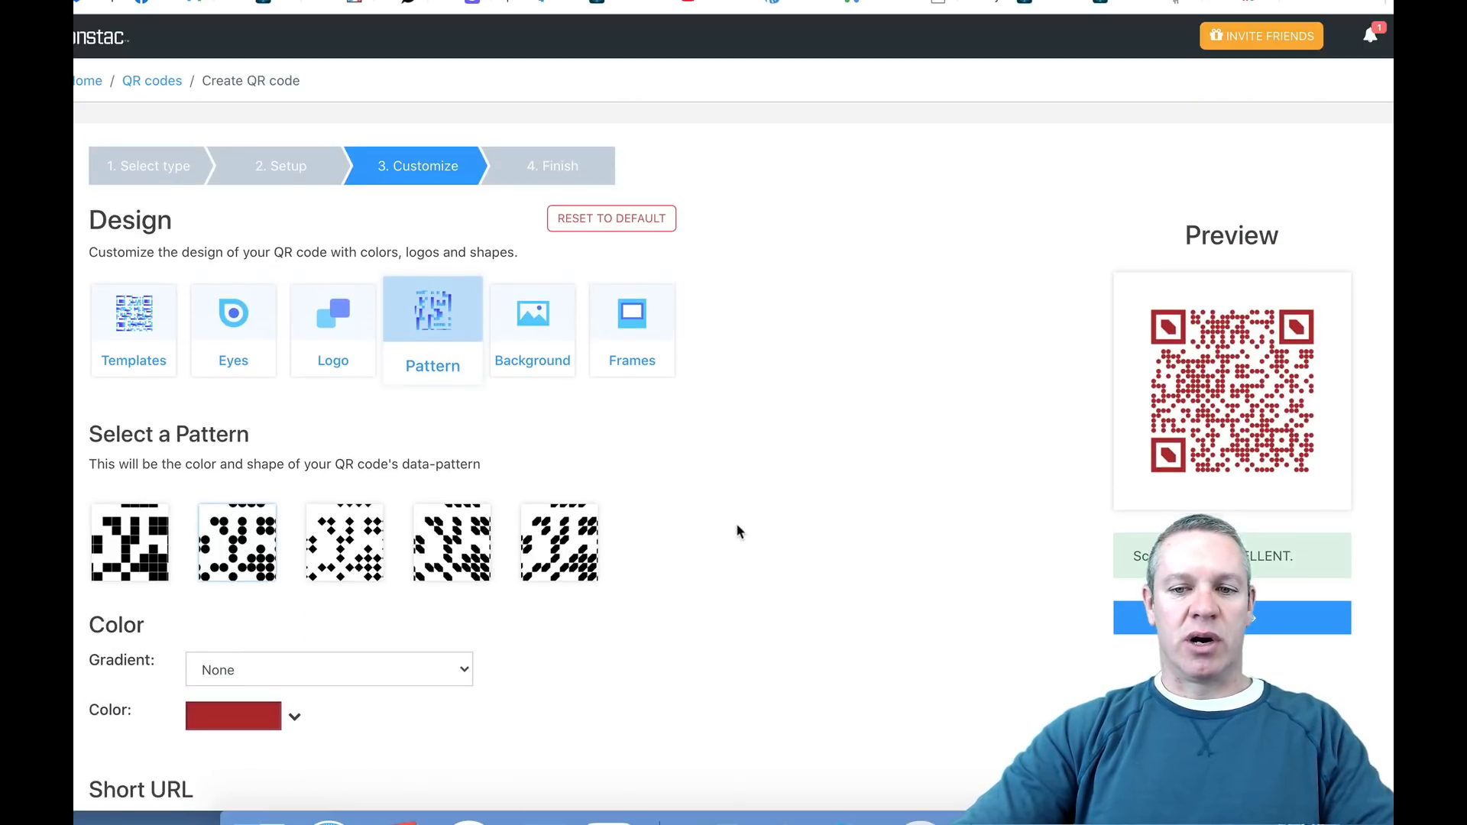
pyautogui.scroll(-2, 735, 522)
pyautogui.scroll(-4, 736, 524)
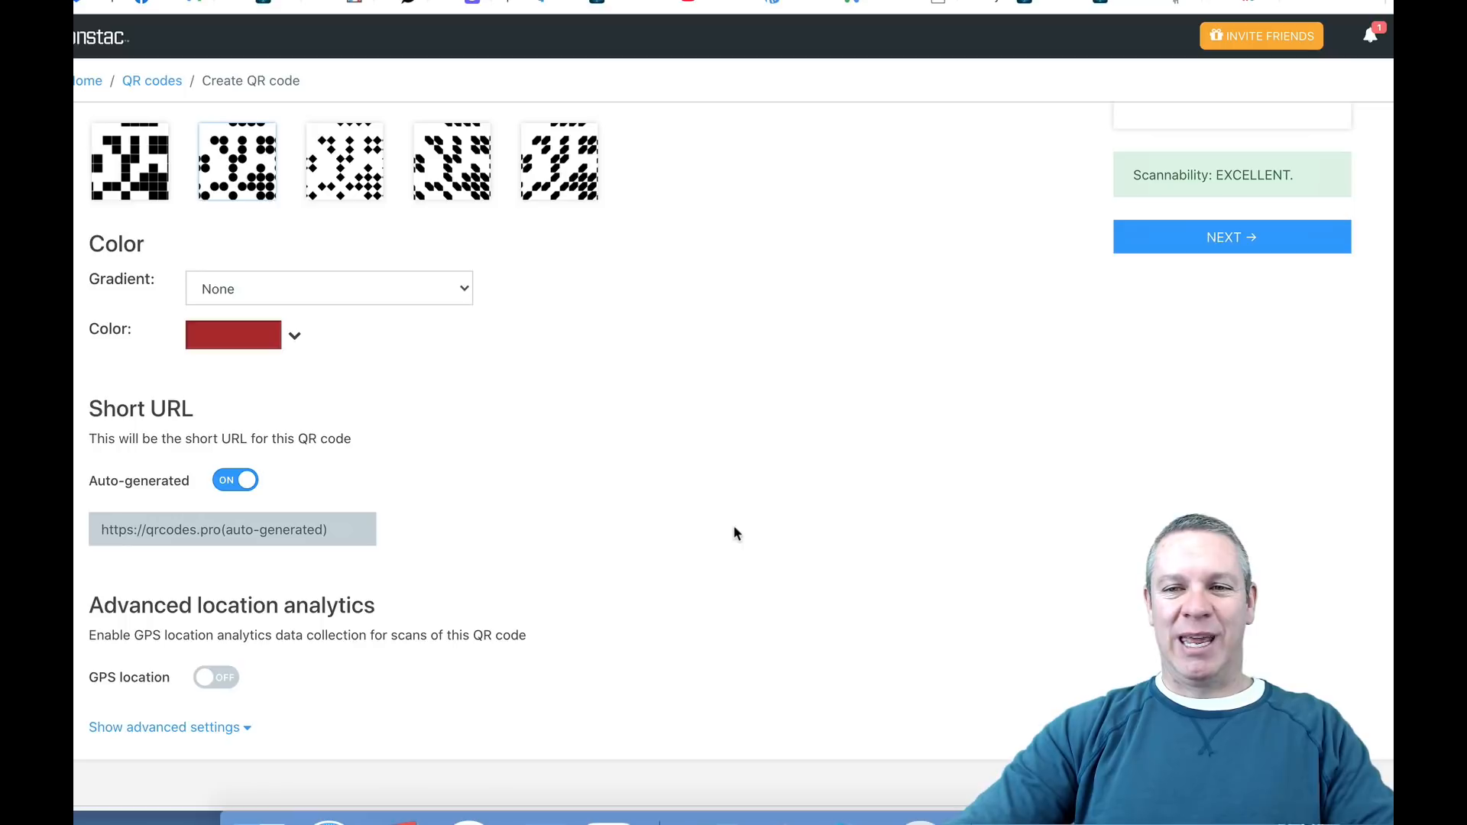
pyautogui.scroll(4, 777, 521)
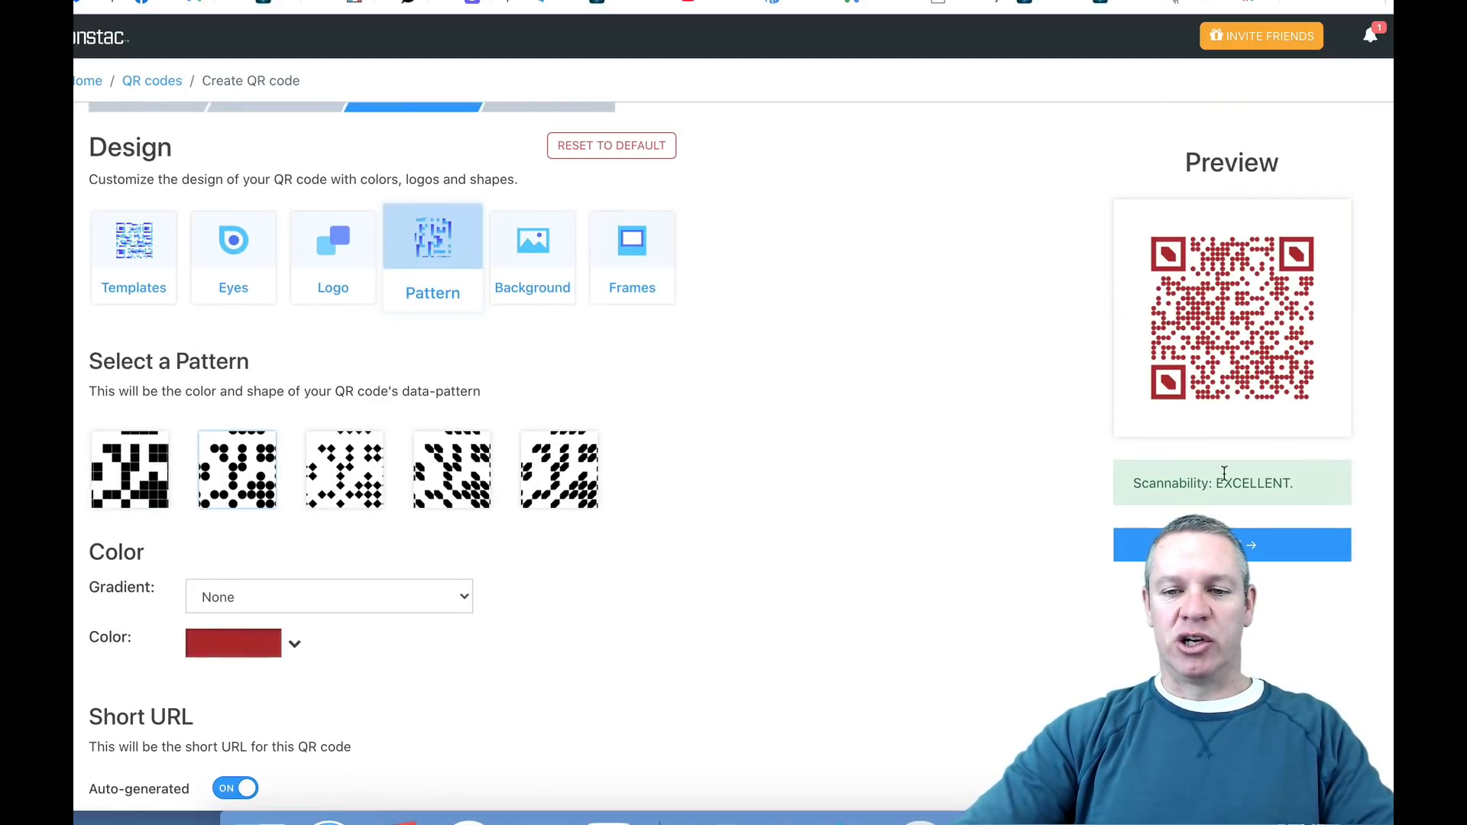
pyautogui.scroll(-2, 950, 521)
pyautogui.scroll(-4, 946, 522)
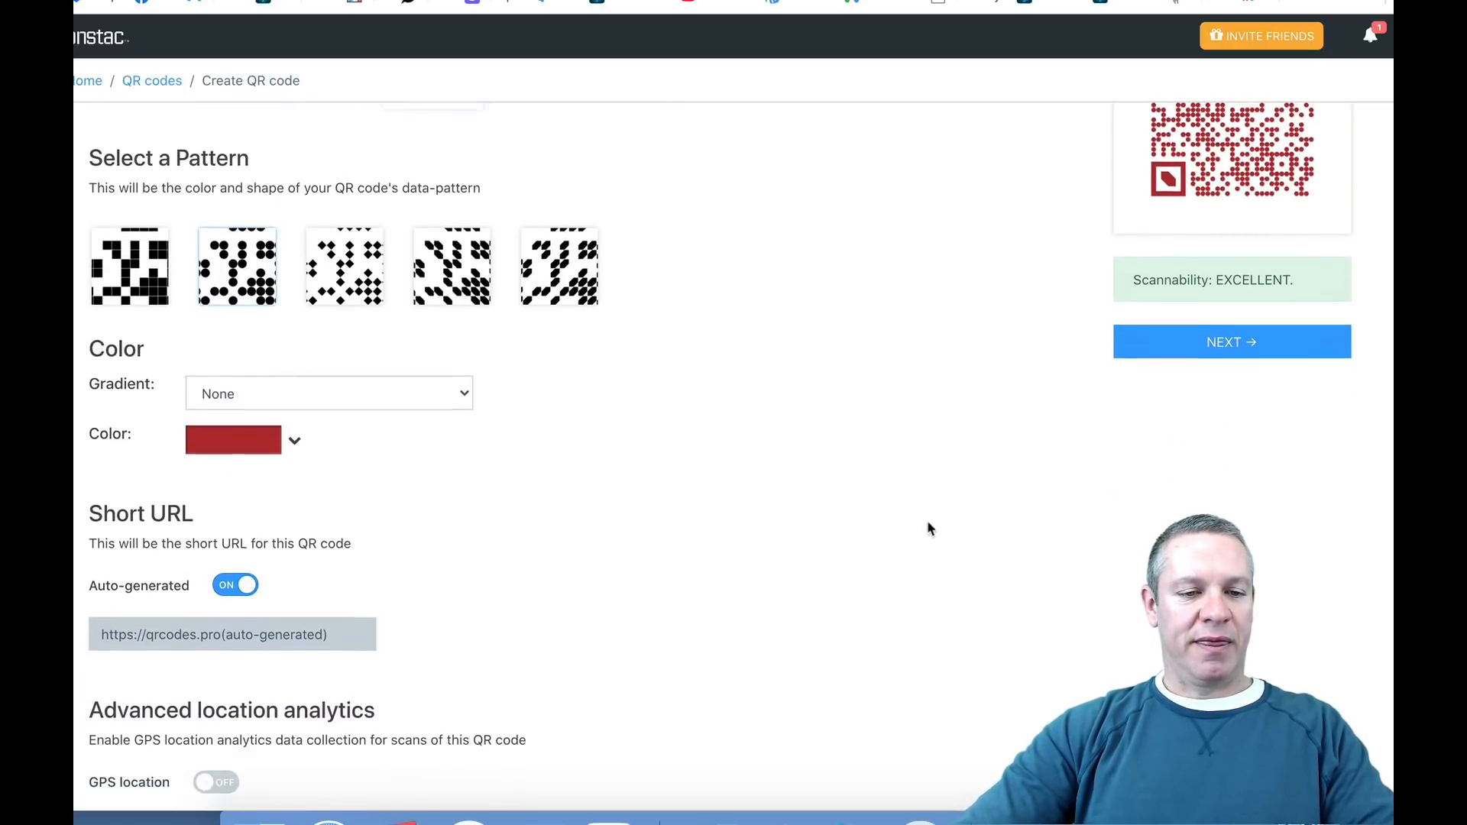
pyautogui.scroll(7, 929, 527)
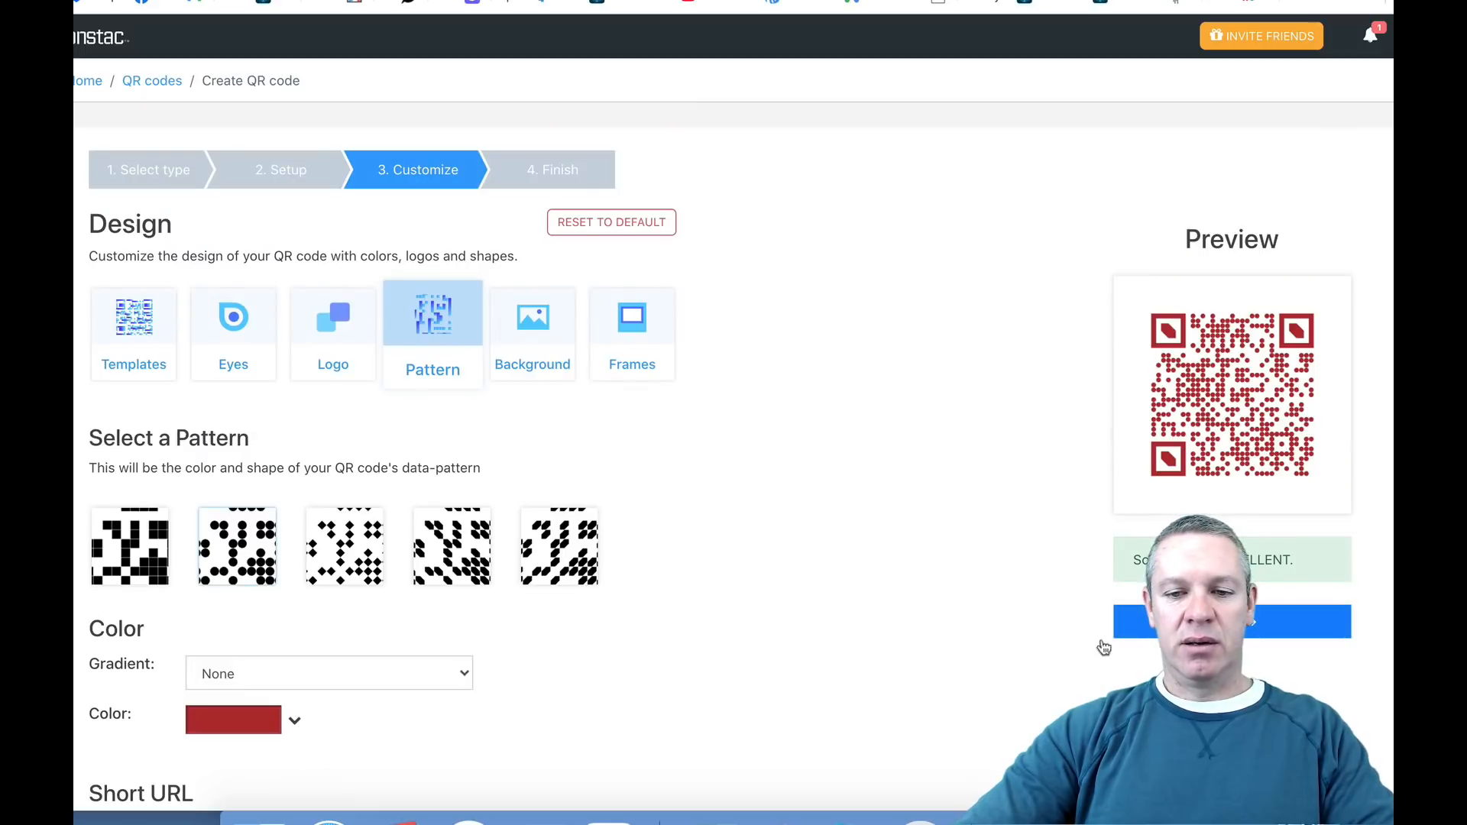
pyautogui.scroll(-2, 756, 650)
pyautogui.scroll(-4, 757, 651)
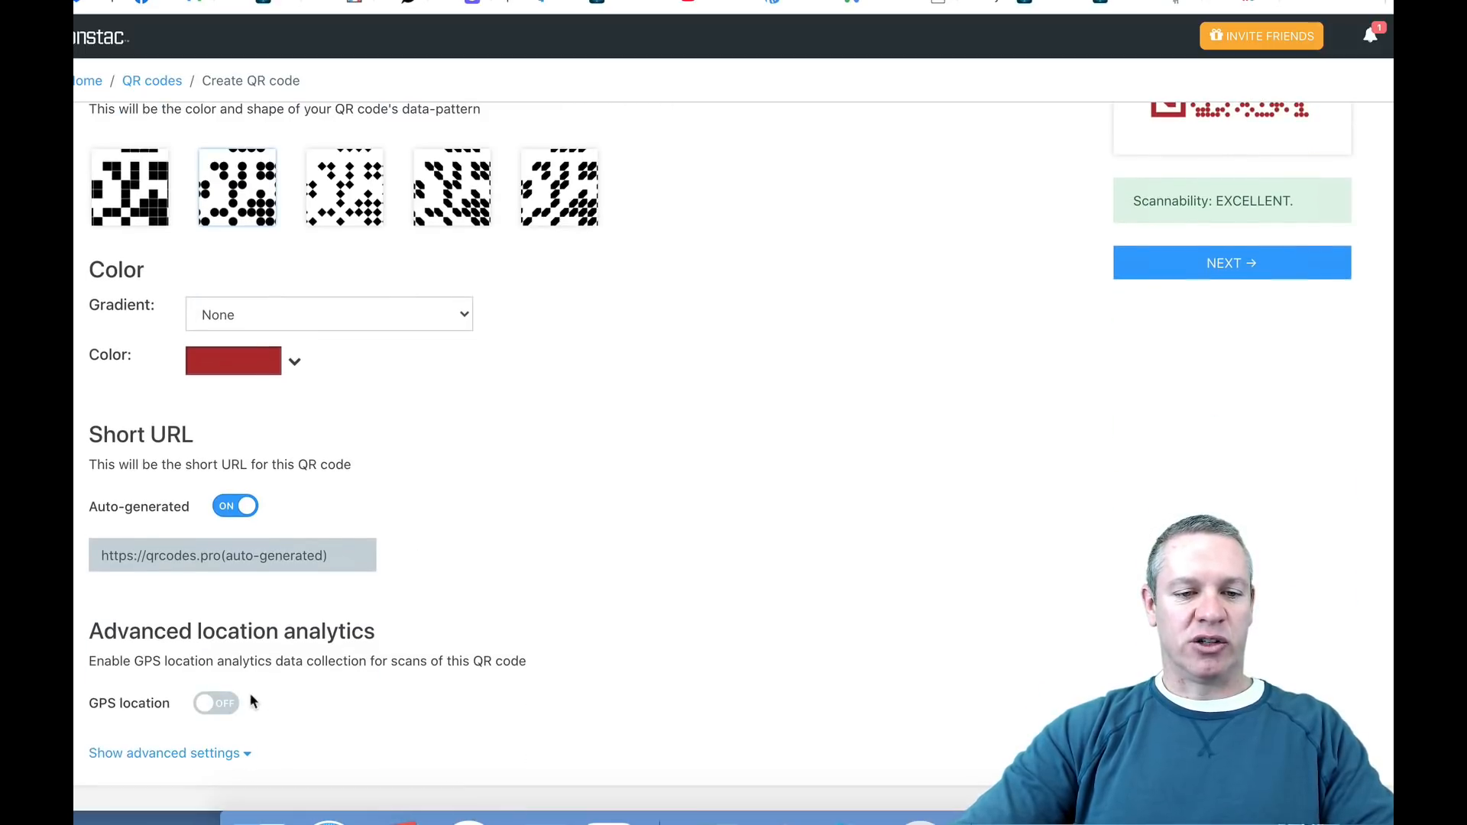
pyautogui.scroll(5, 818, 561)
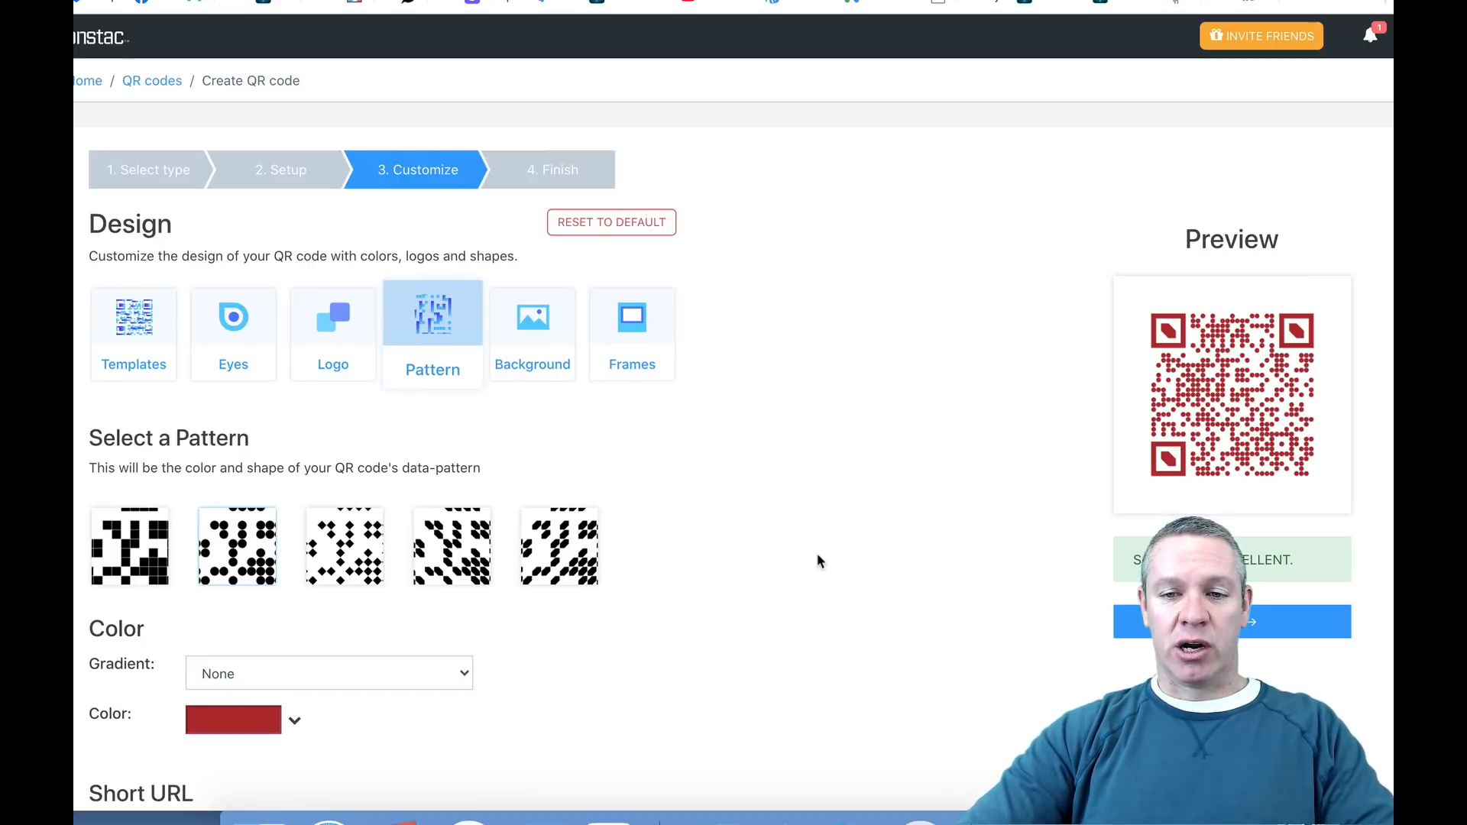
# Step: Generate the customized QR code, download it as a PNG and dismiss the upgrade notice
pyautogui.click(1250, 628)
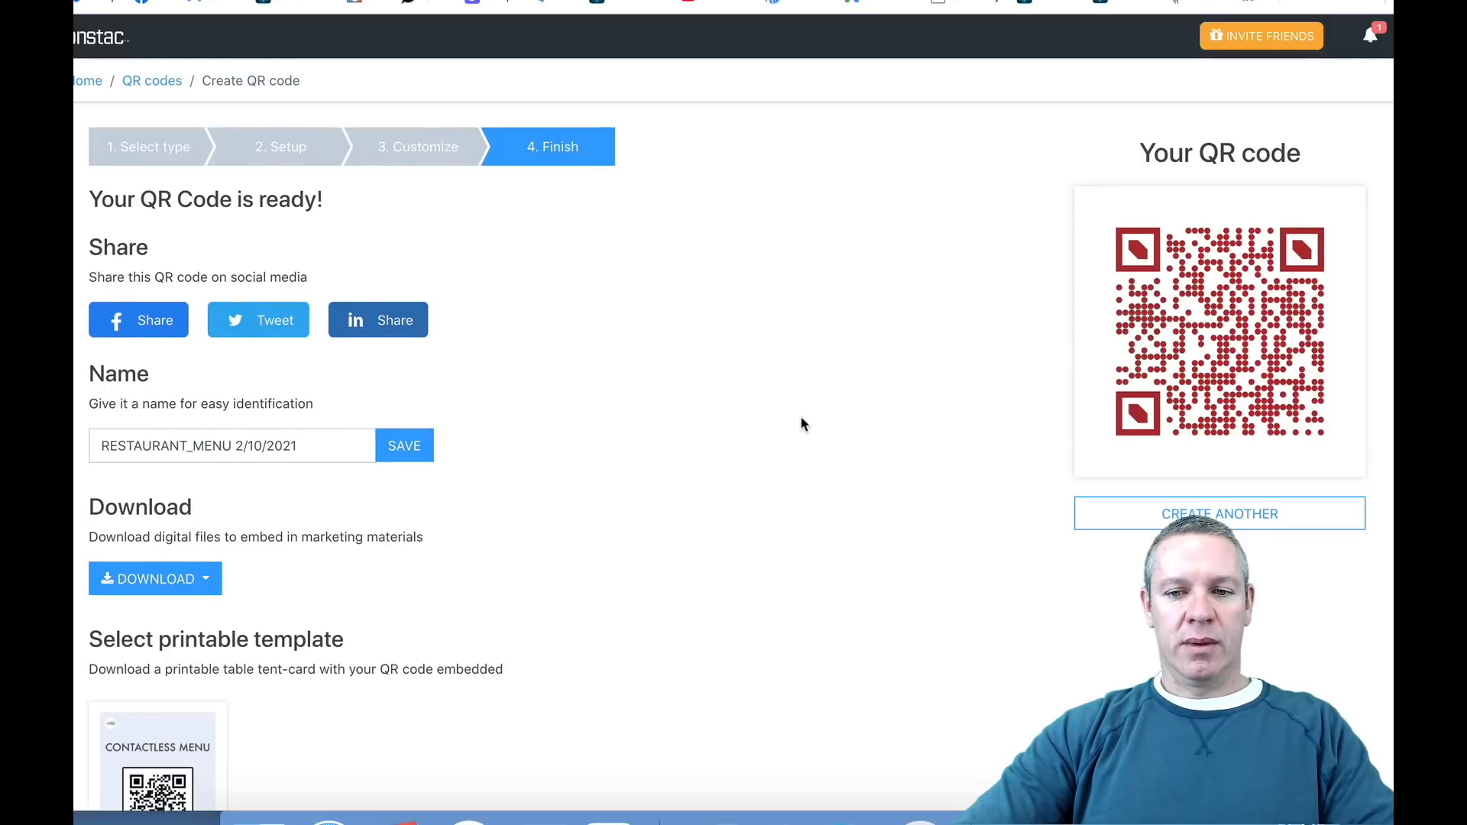
pyautogui.scroll(-1, 802, 425)
pyautogui.click(150, 535)
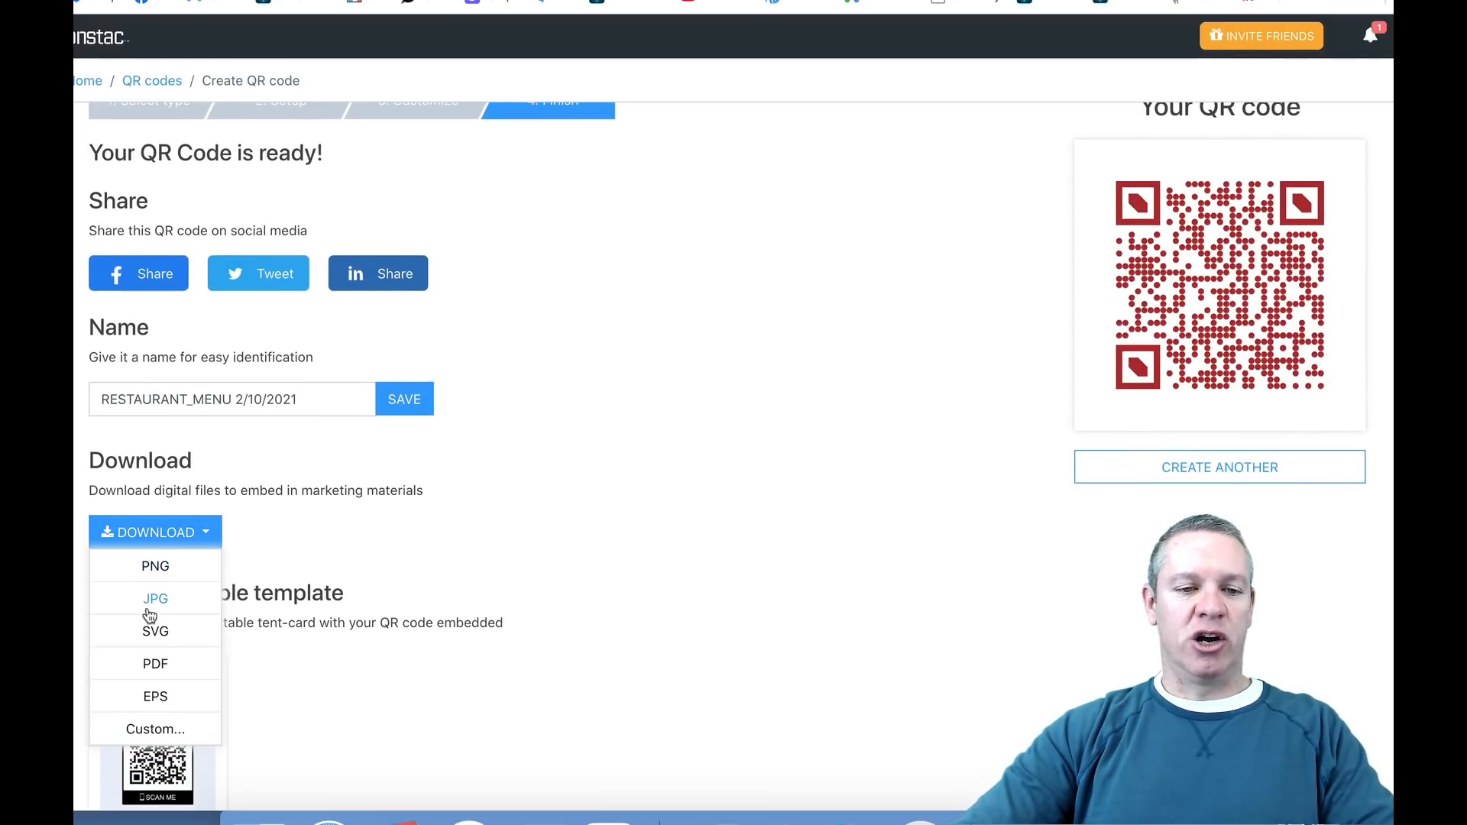
pyautogui.click(153, 567)
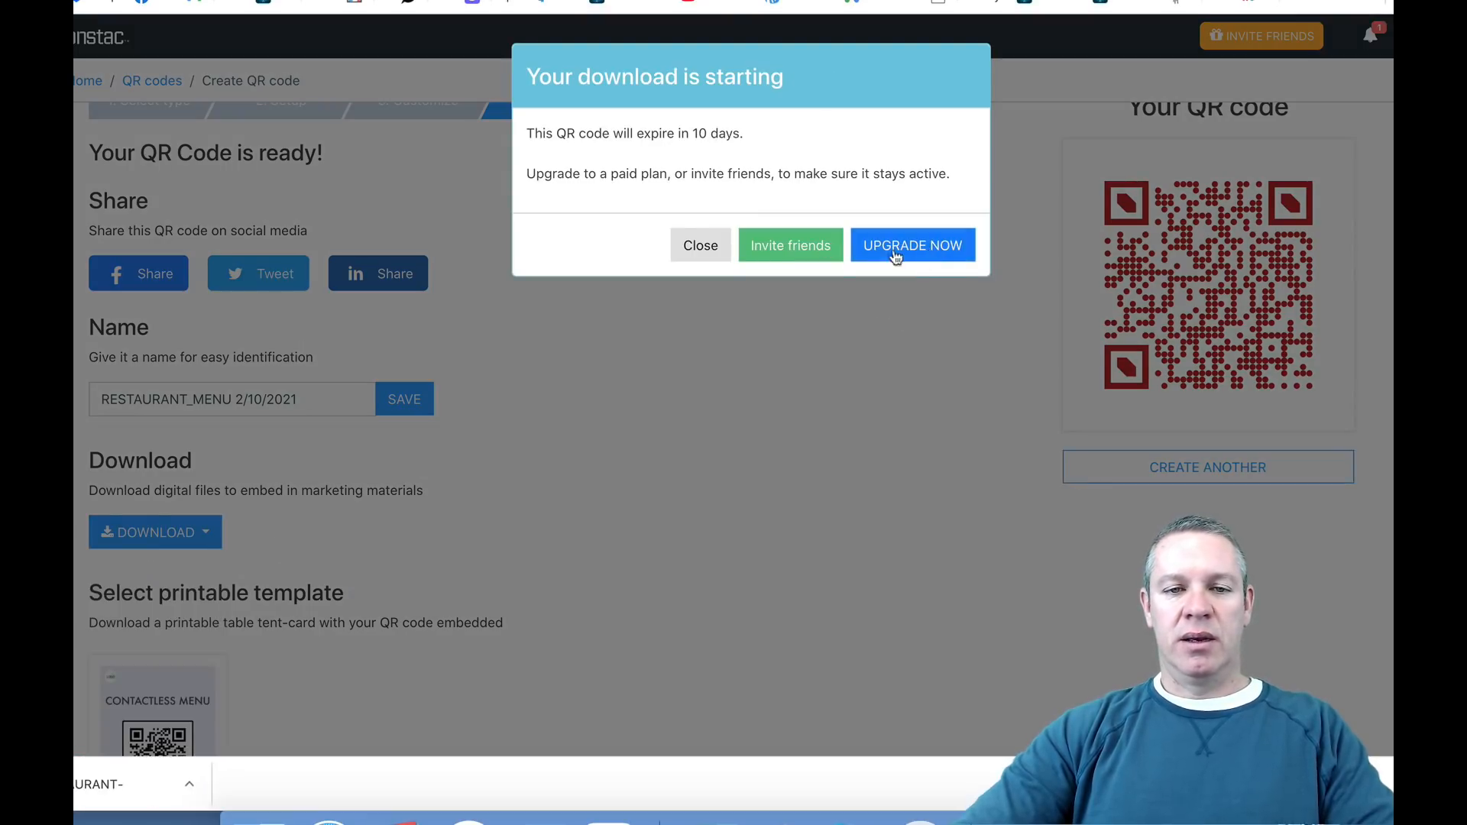
pyautogui.click(698, 245)
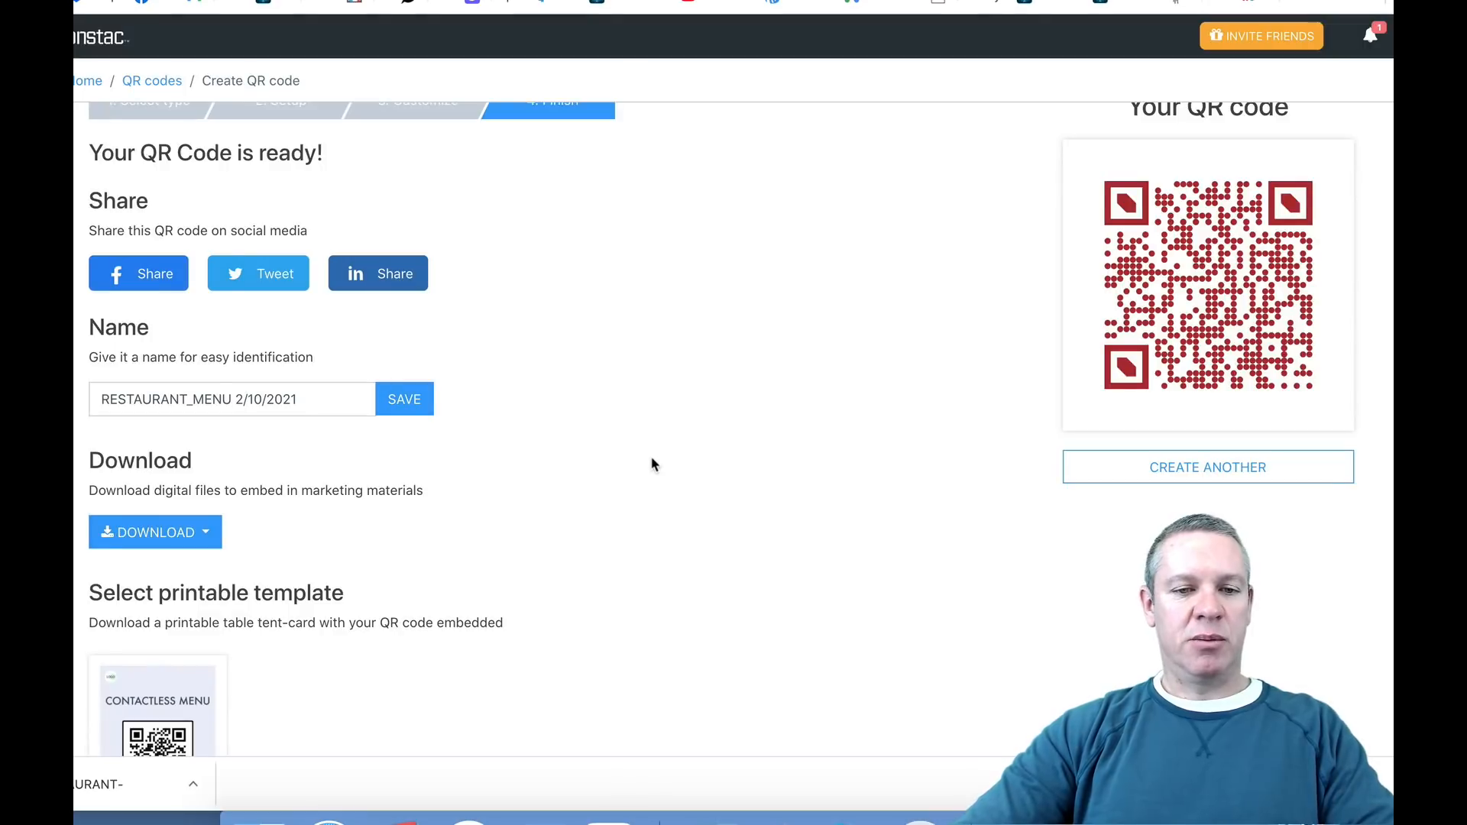
# Step: Switch to the Wix editor and preview the 121 Bar home page containing the menu QR code
pyautogui.scroll(2, 681, 493)
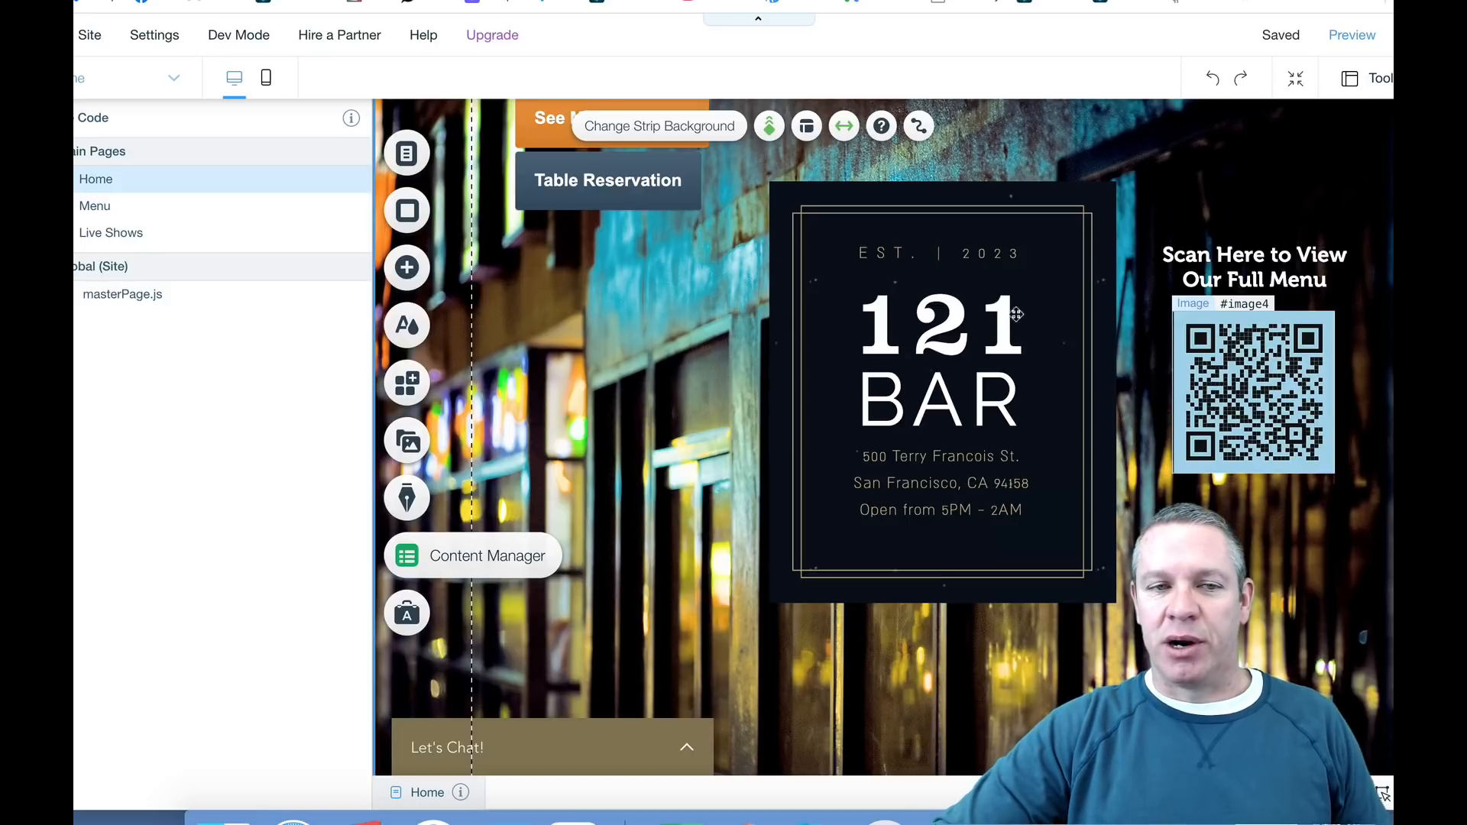
pyautogui.click(1348, 39)
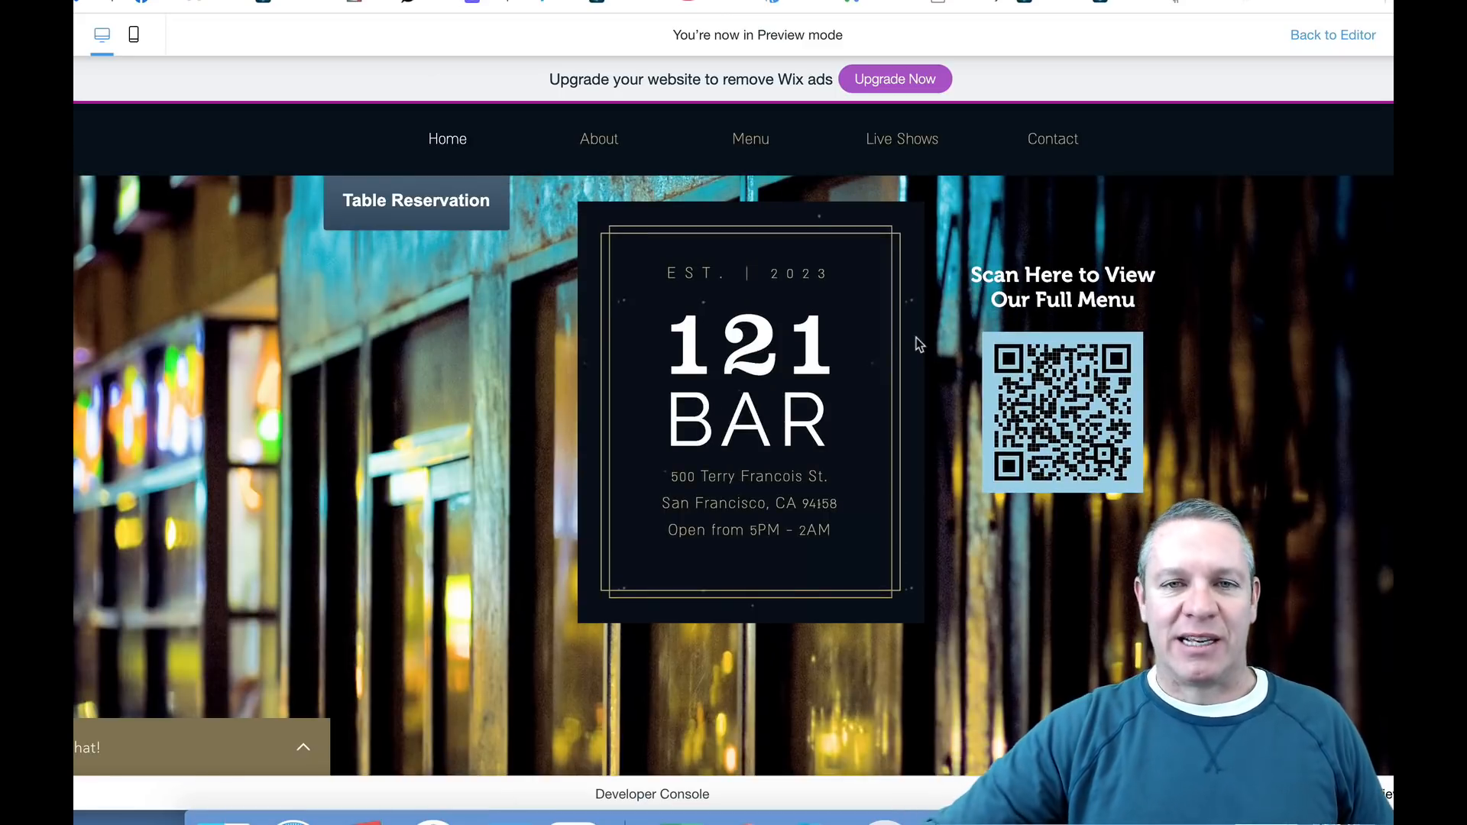
pyautogui.scroll(3, 917, 337)
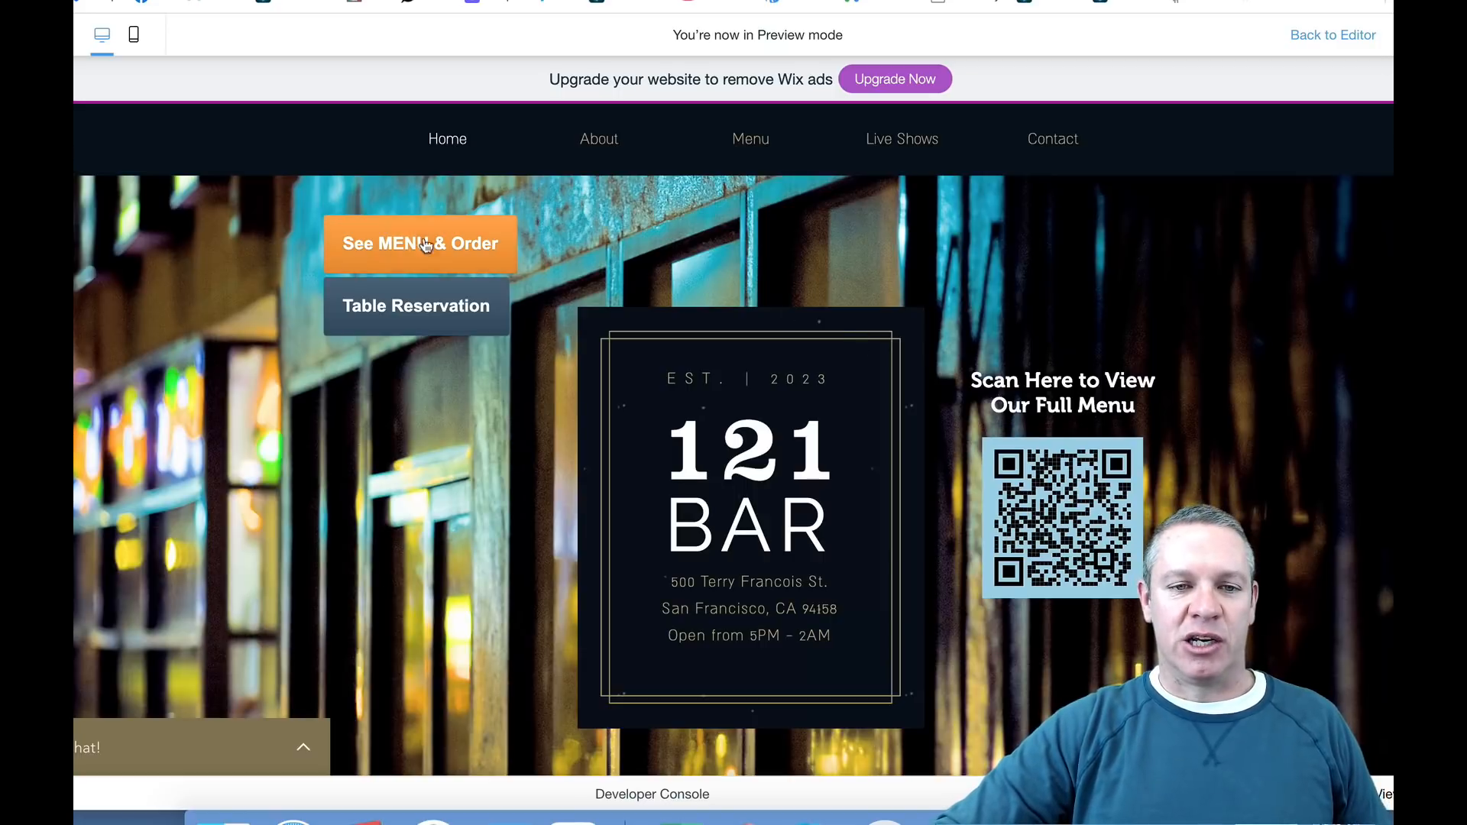